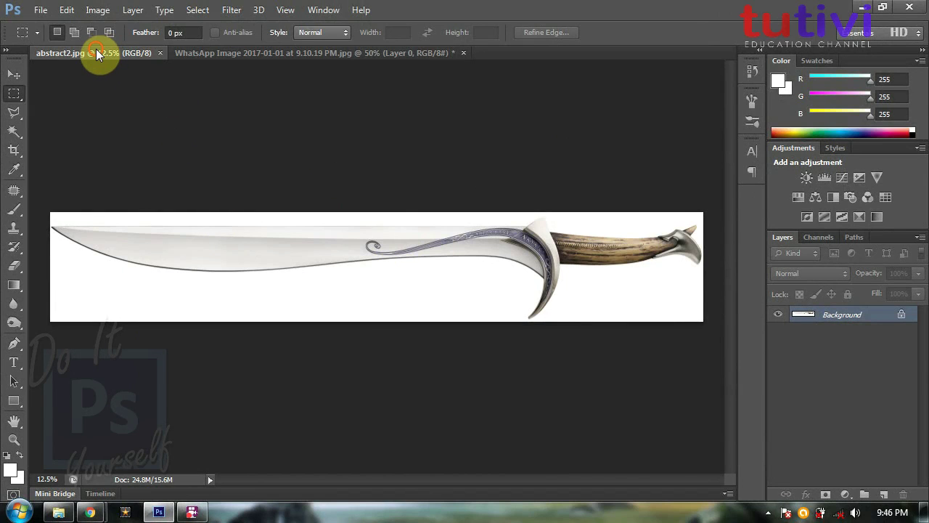
- Convert the locked sword Background into an editable Layer 0
click(253, 56)
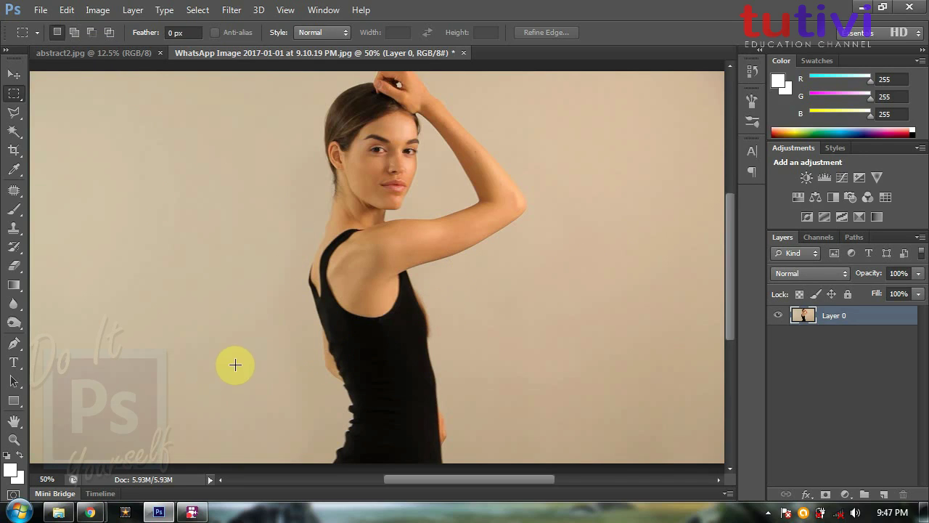
click(102, 53)
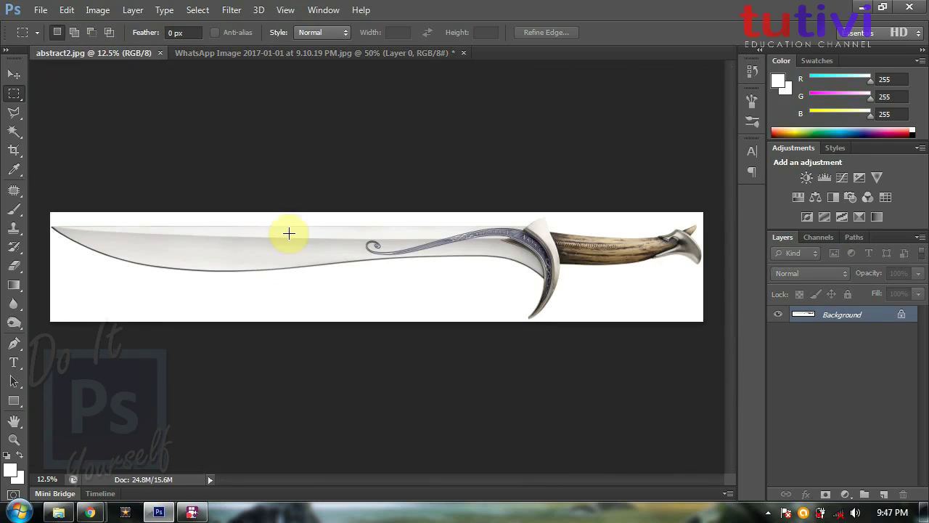
double_click(876, 314)
click(616, 172)
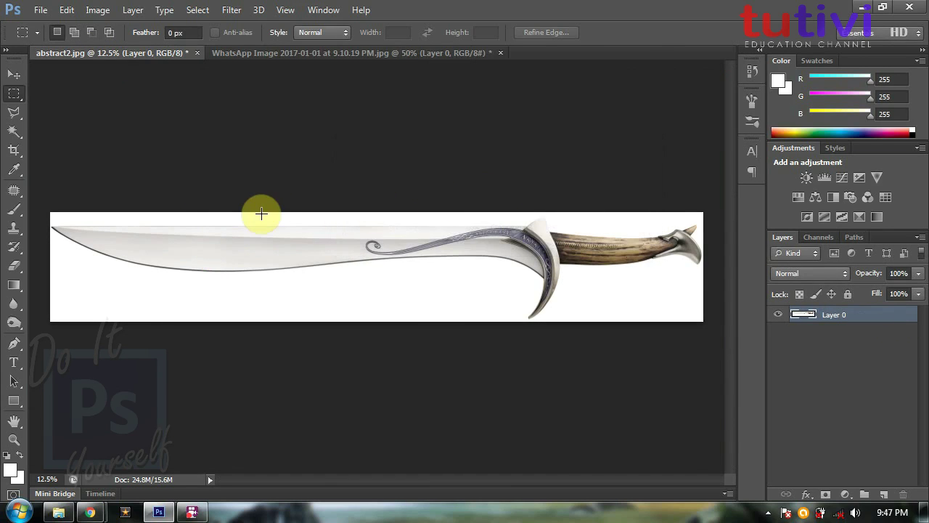
- Trace a polygonal outline along the blade's top edge to the tip and back along its lower edge
click(14, 114)
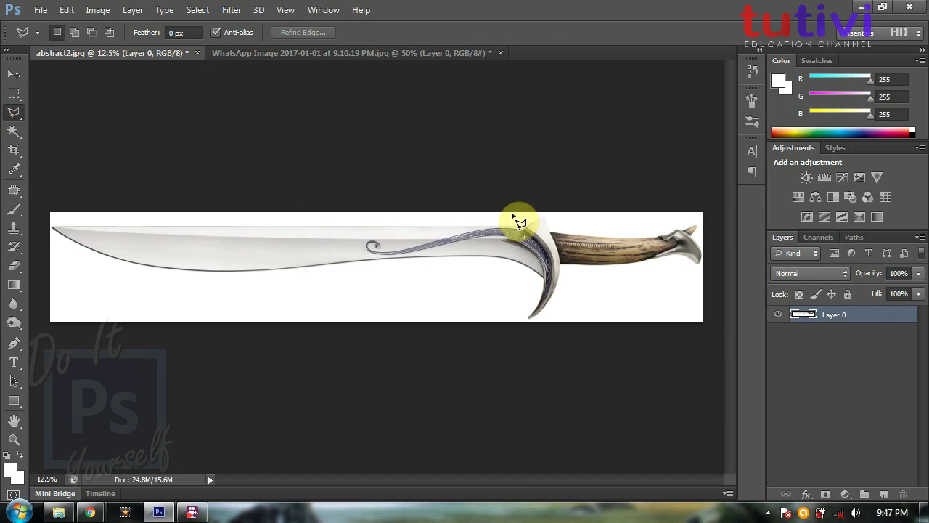
click(539, 217)
click(526, 228)
click(376, 227)
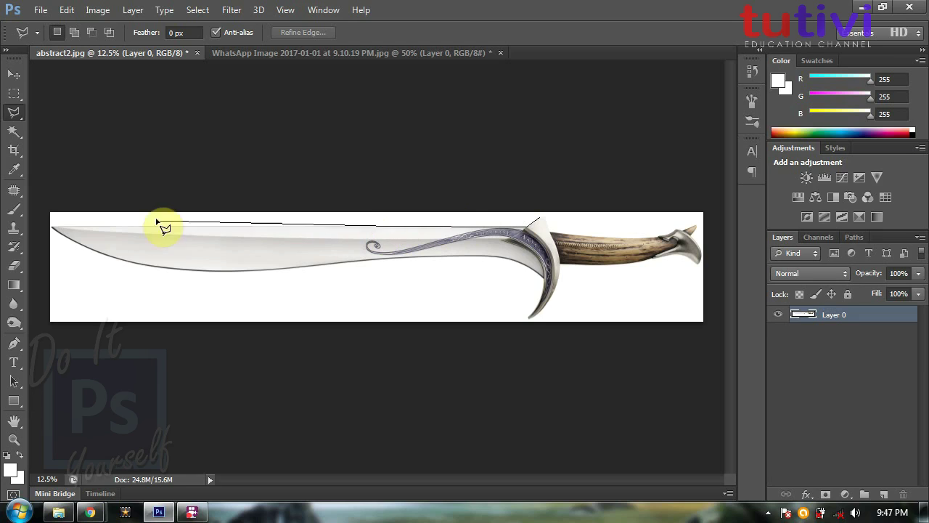
click(51, 227)
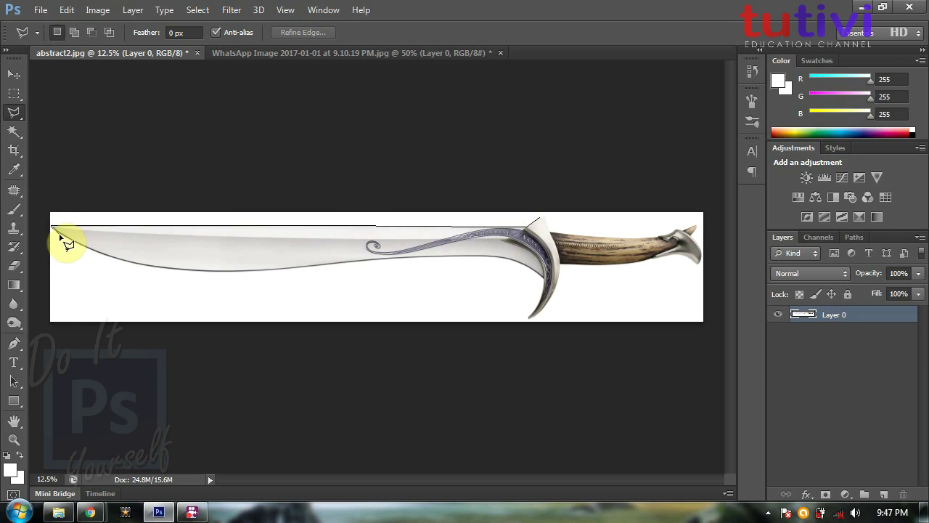
click(113, 255)
click(284, 271)
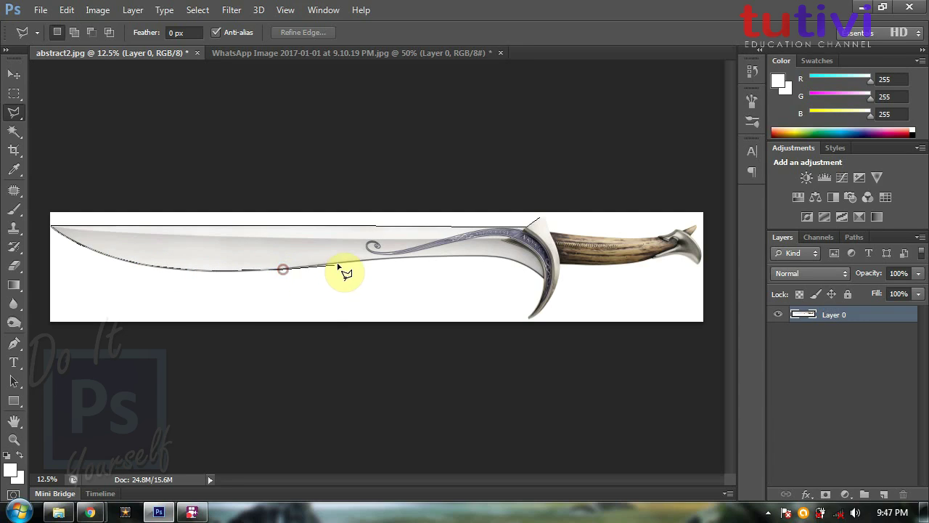
click(360, 265)
click(428, 257)
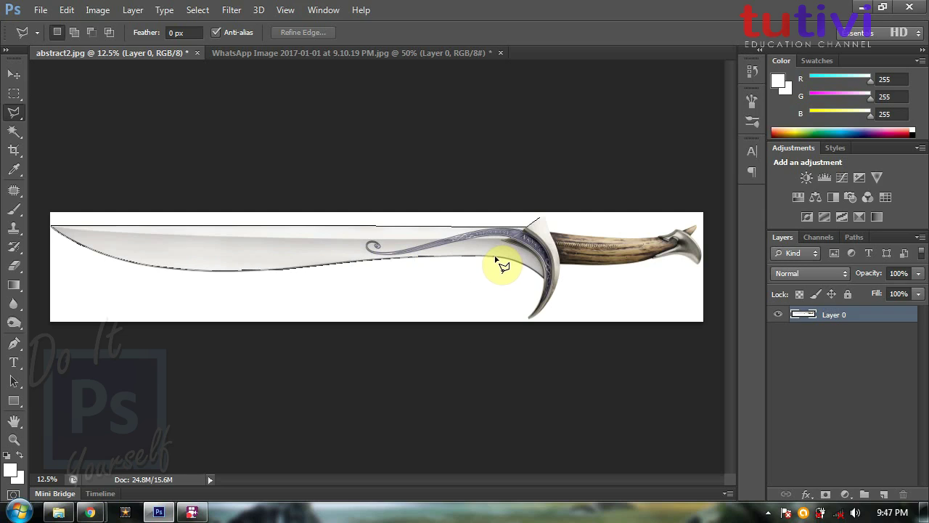
click(518, 262)
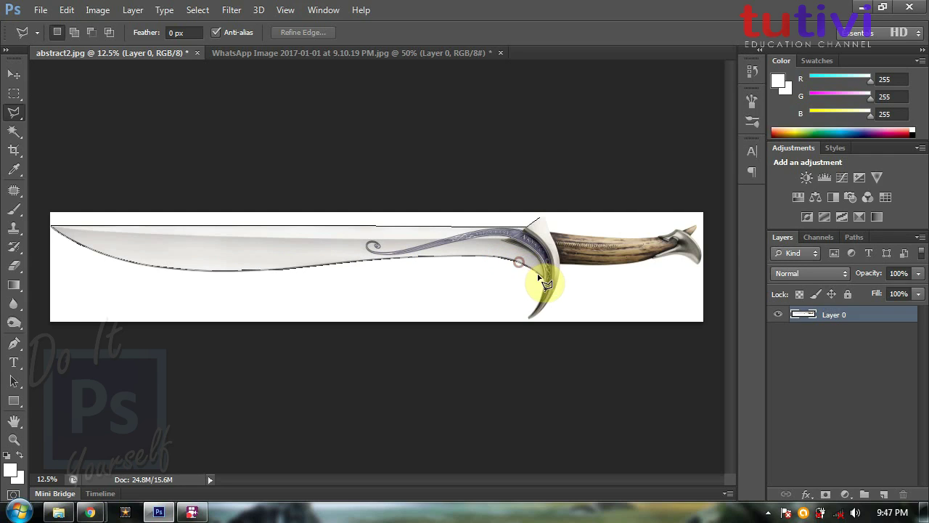
- Continue the outline around the guard, handle and pommel, then close the selection
click(546, 294)
click(528, 318)
click(559, 289)
click(559, 261)
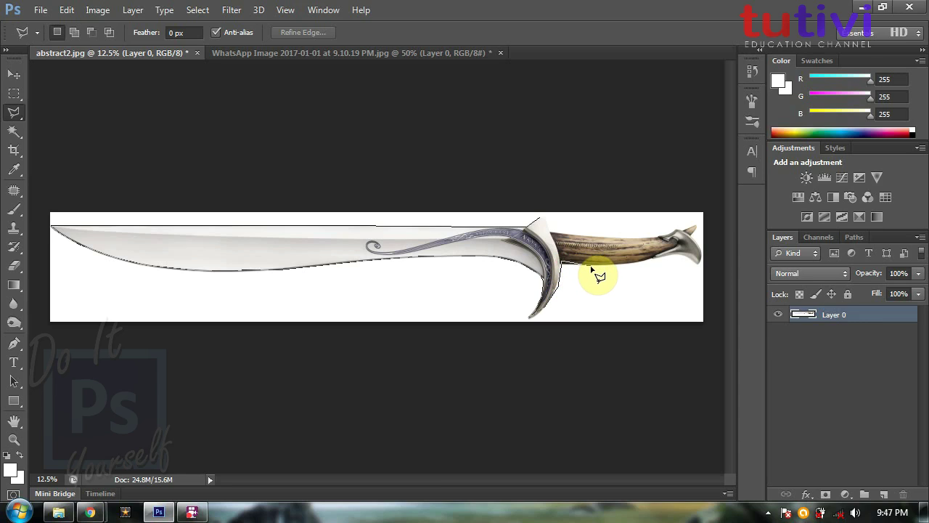
click(591, 266)
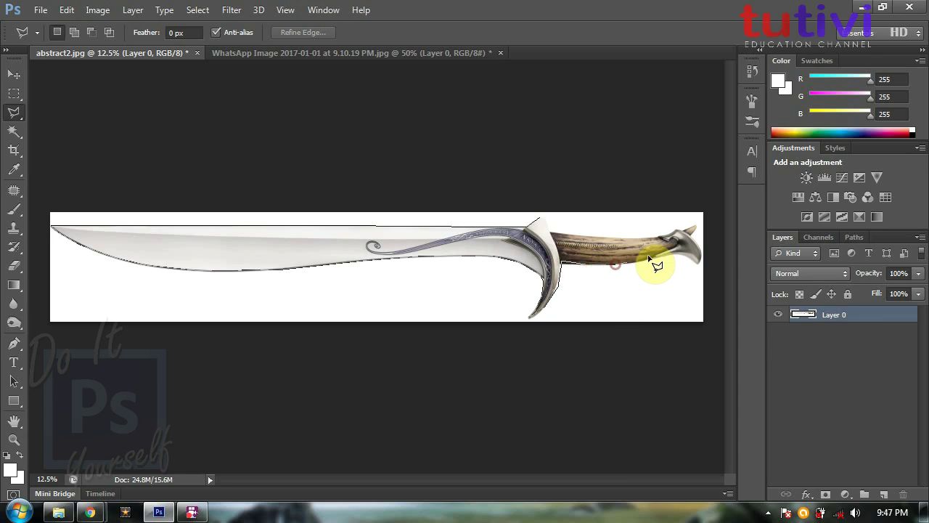
click(691, 259)
click(696, 255)
click(591, 238)
click(550, 233)
click(545, 219)
click(545, 219)
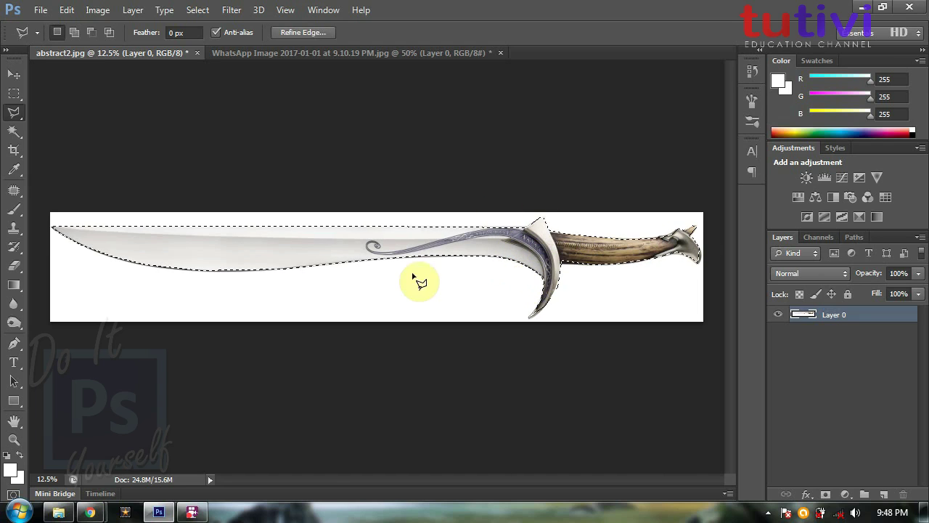
- Invert the selection, delete the white background around the sword, and deselect
click(197, 10)
click(207, 67)
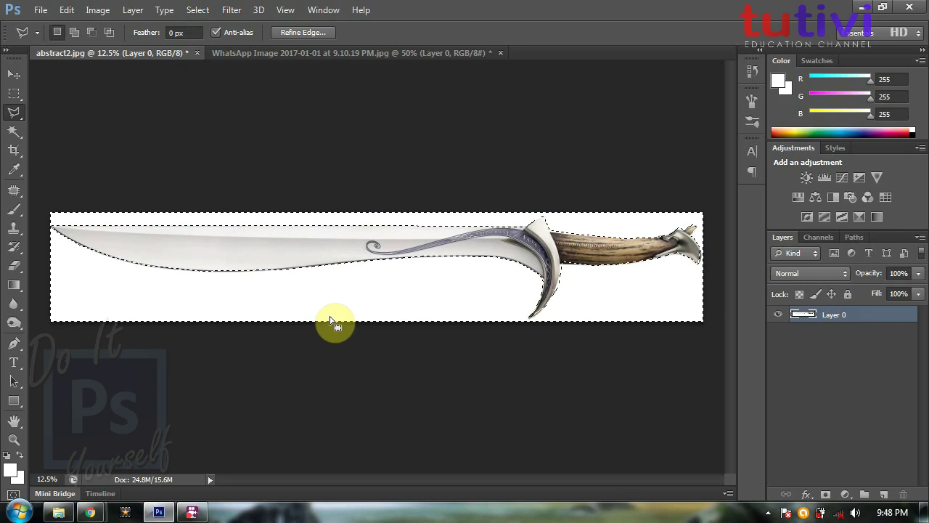
key(Delete)
key(ctrl+d)
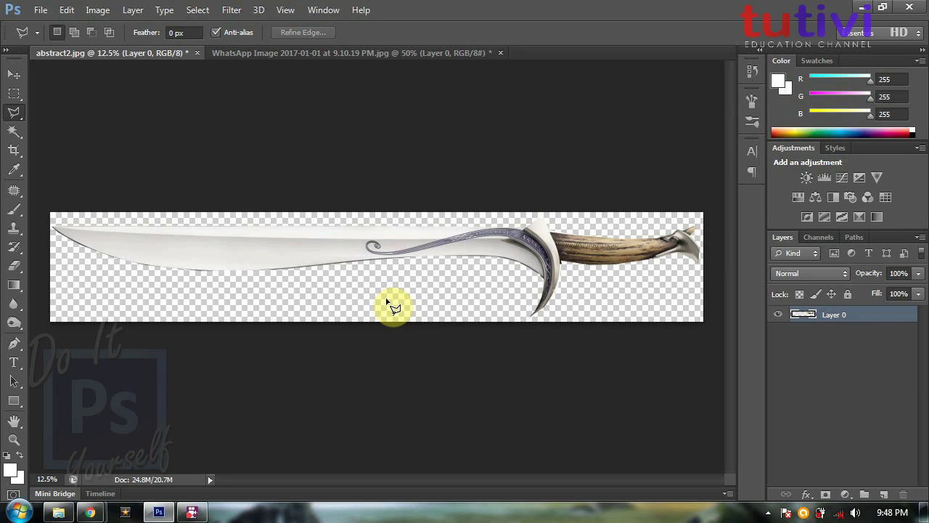
- Lasso the blade up to the guard and copy it onto a new layer
click(501, 208)
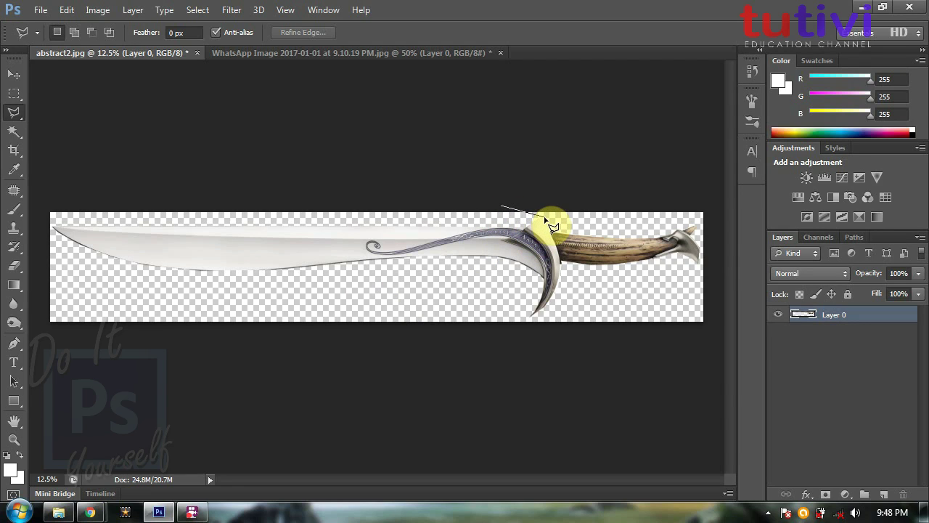
click(545, 215)
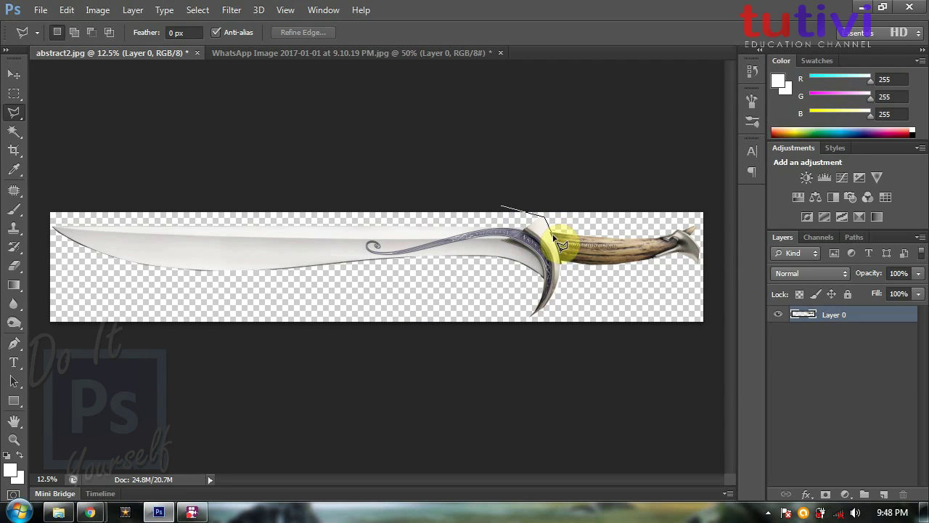
click(554, 238)
click(561, 268)
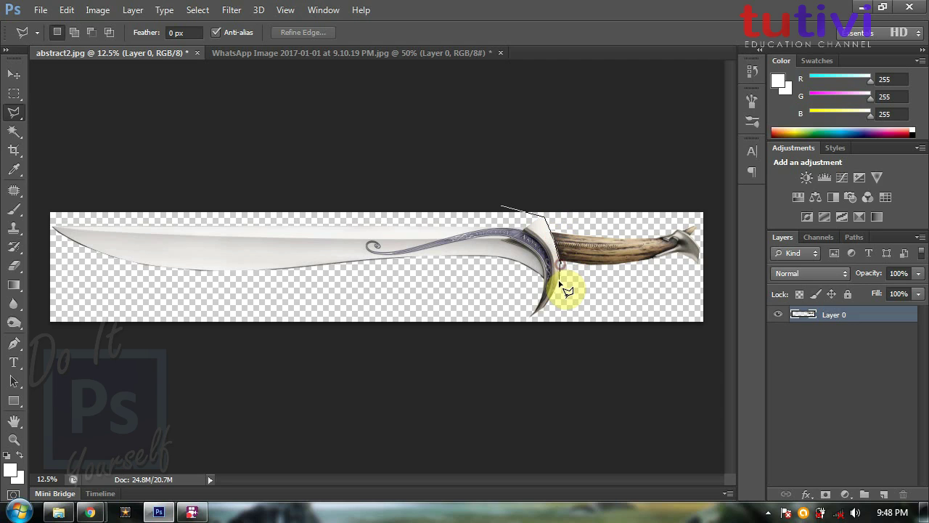
click(556, 318)
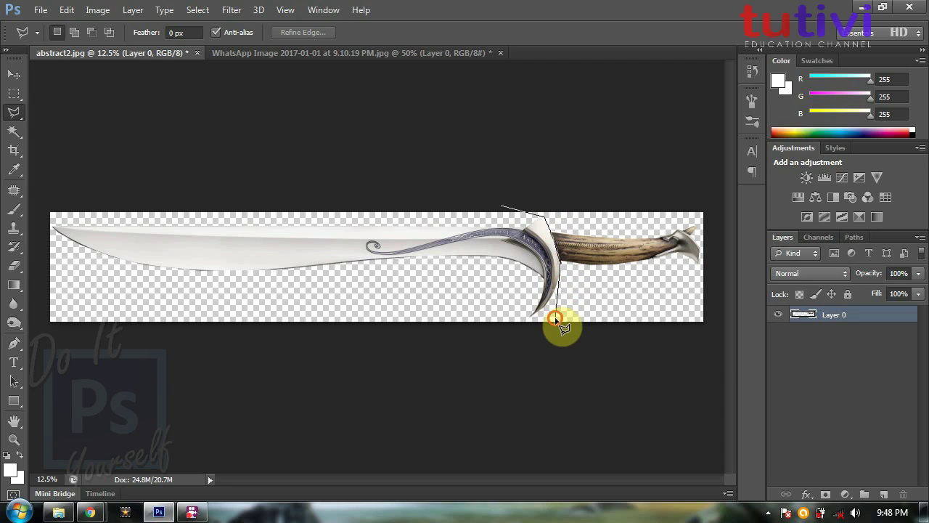
click(46, 320)
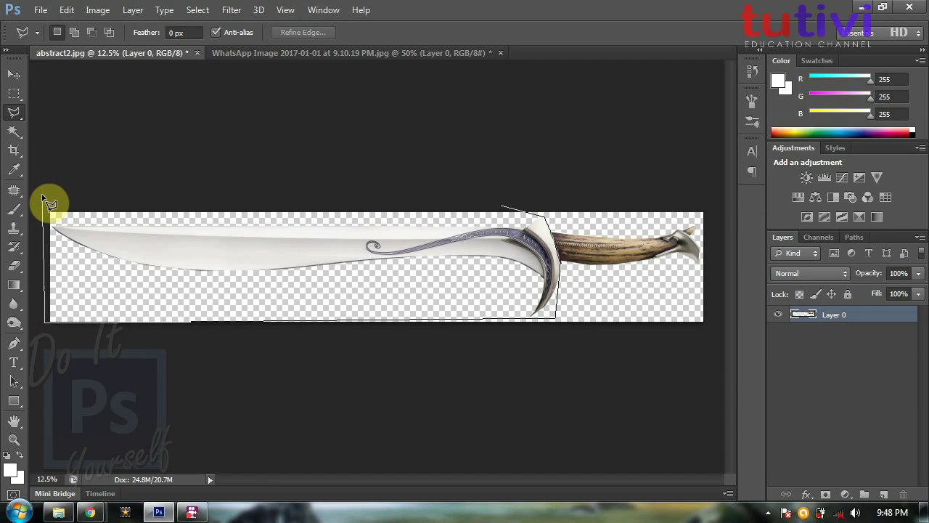
click(43, 196)
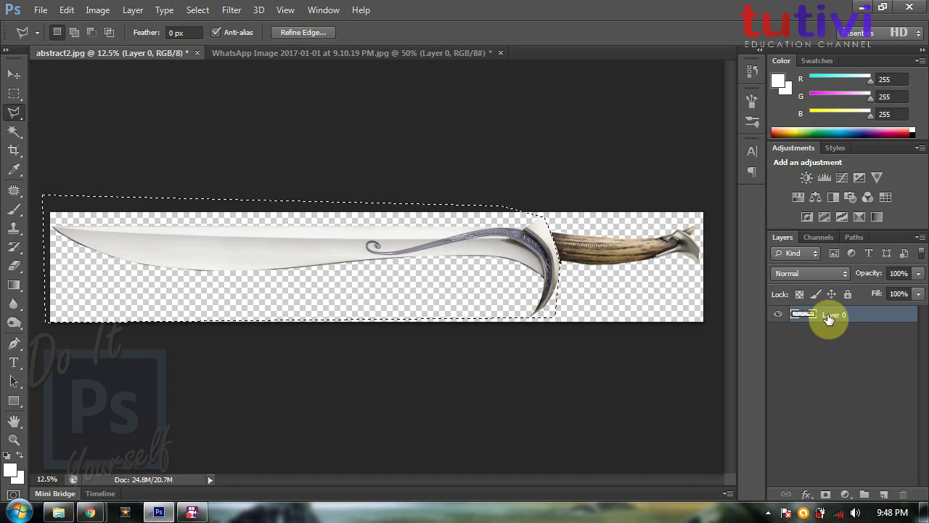
key(ctrl+j)
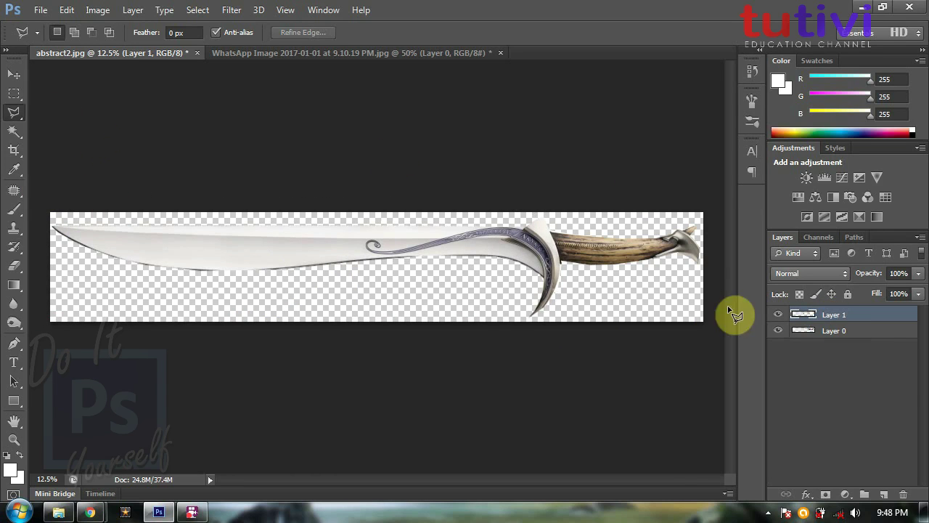
- Rename the new blade layer to 'sword'
double_click(833, 314)
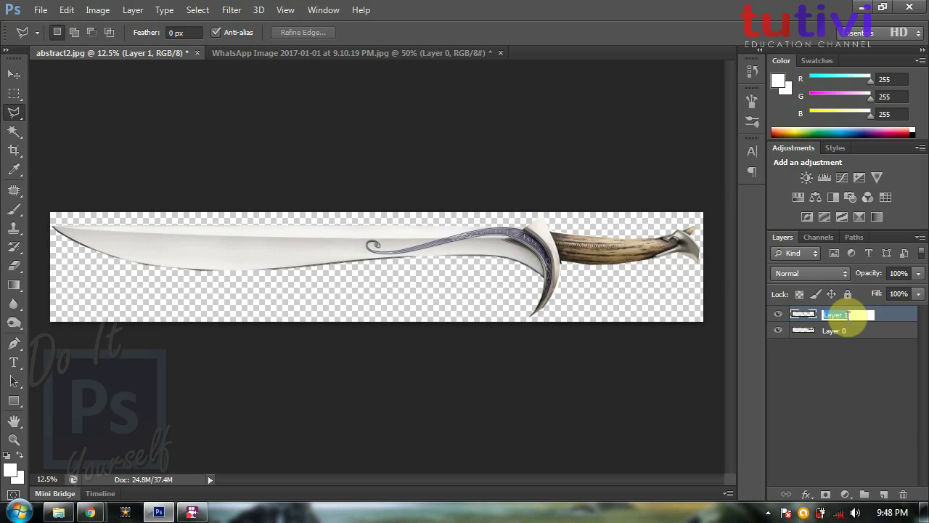
text(sword)
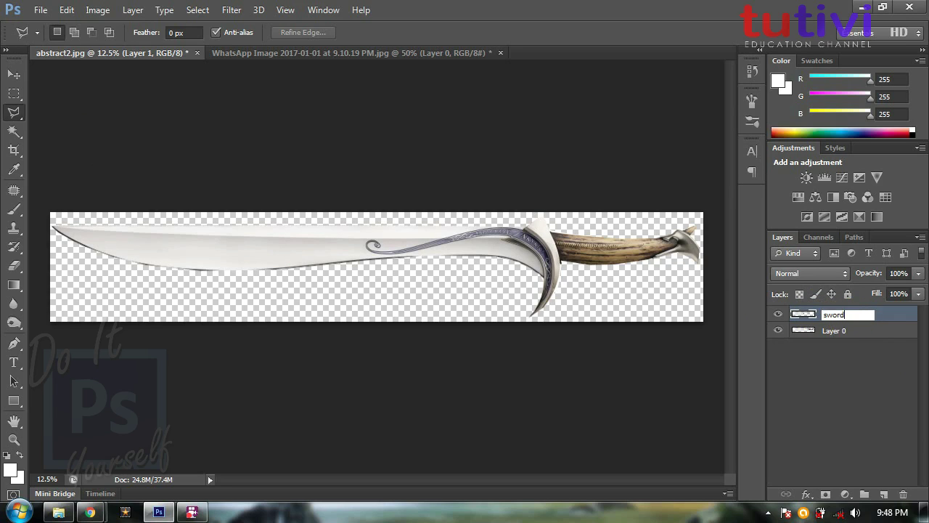
key(Return)
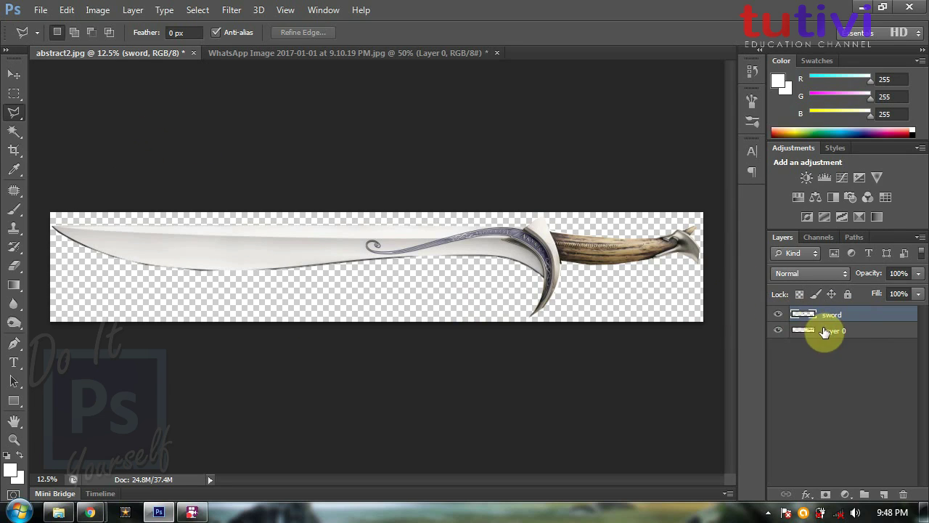
click(807, 494)
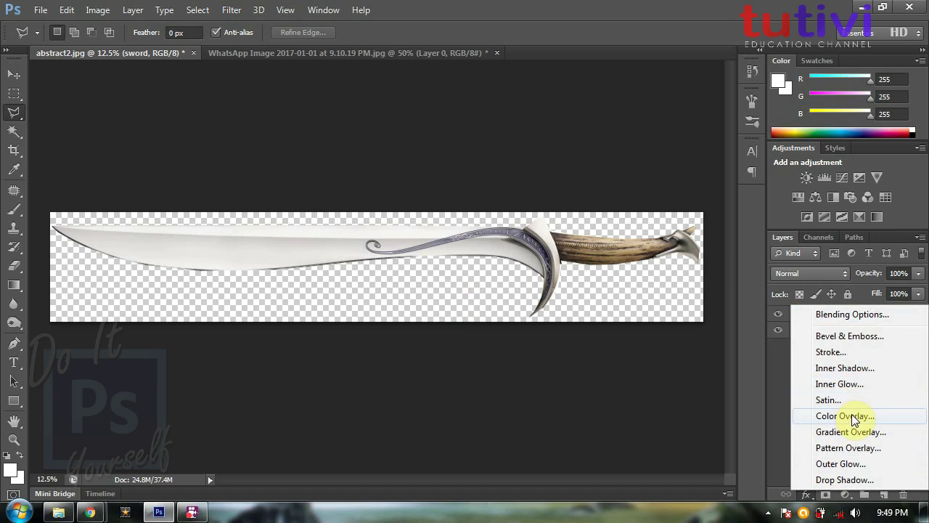
- Give the sword layer a vivid cyan Outer Glow with size 128 px and spread 18%
click(836, 463)
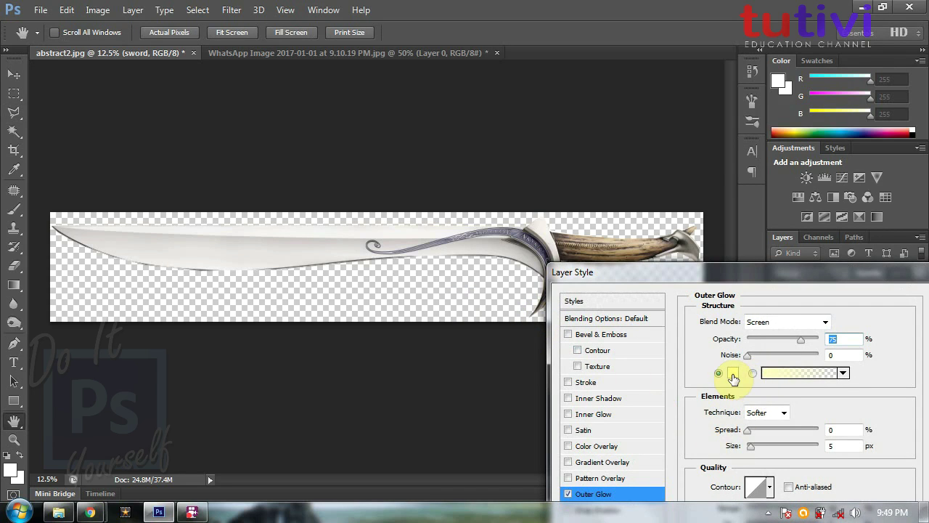
click(732, 375)
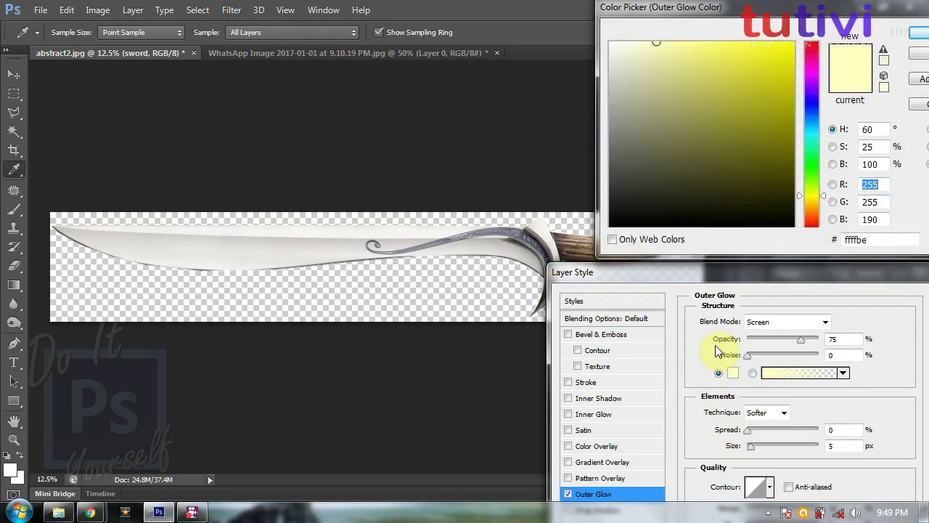
click(813, 139)
click(785, 58)
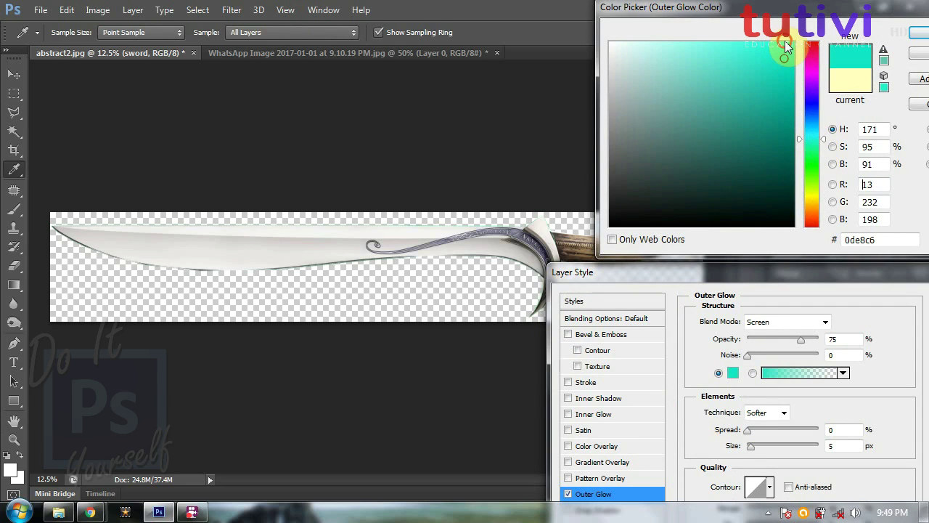
click(766, 47)
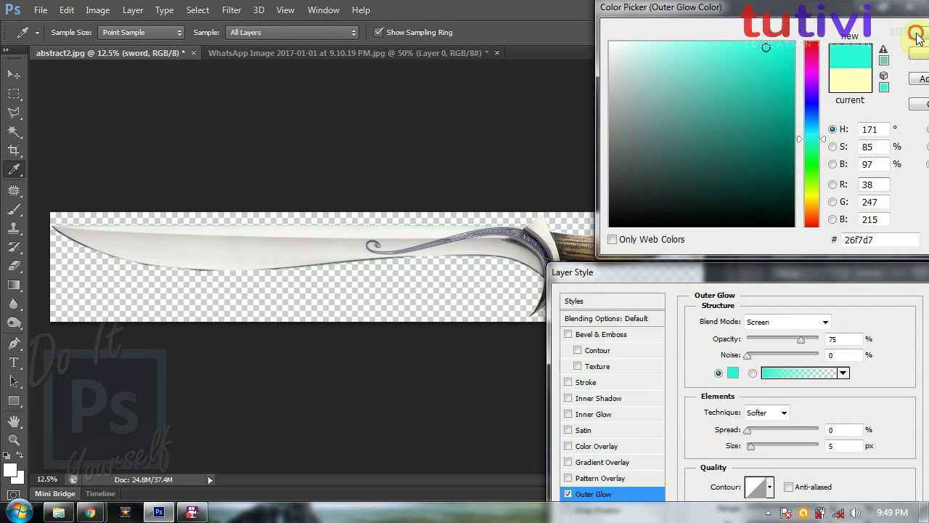
click(917, 38)
drag(757, 273, 514, 269)
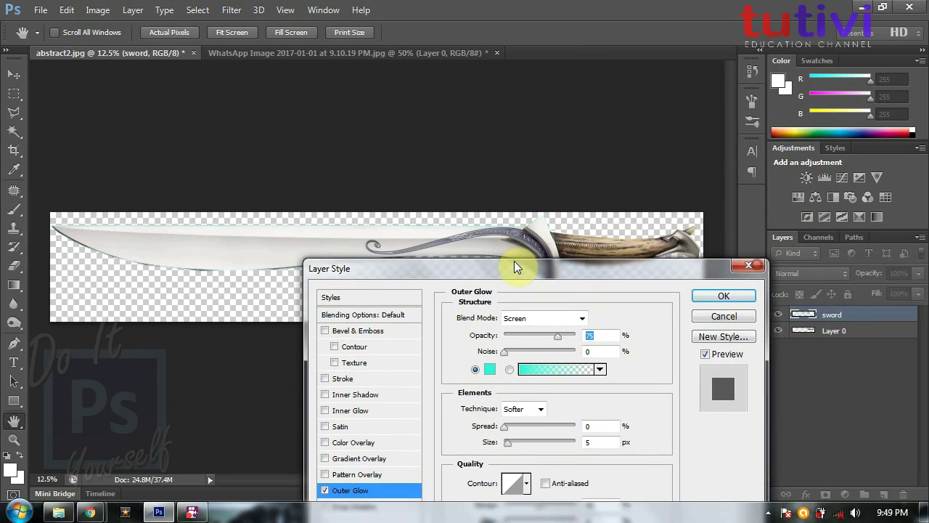
drag(510, 448, 545, 446)
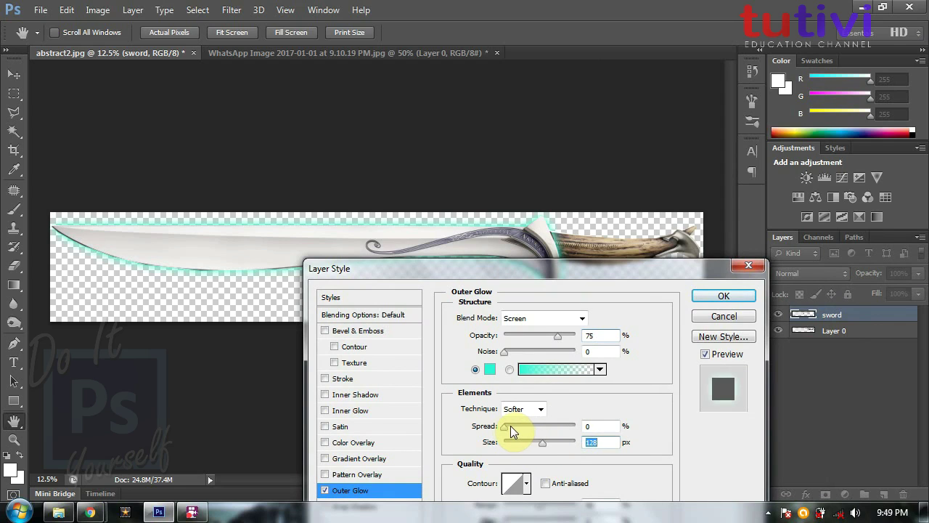
mouse_move(506, 425)
mouse_down()
mouse_move(525, 430)
mouse_move(518, 429)
mouse_up()
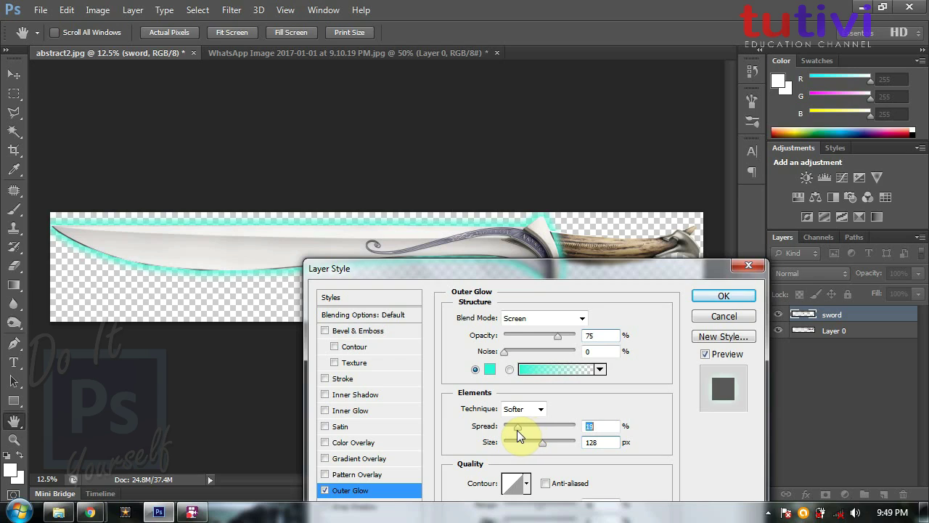
click(517, 429)
click(724, 295)
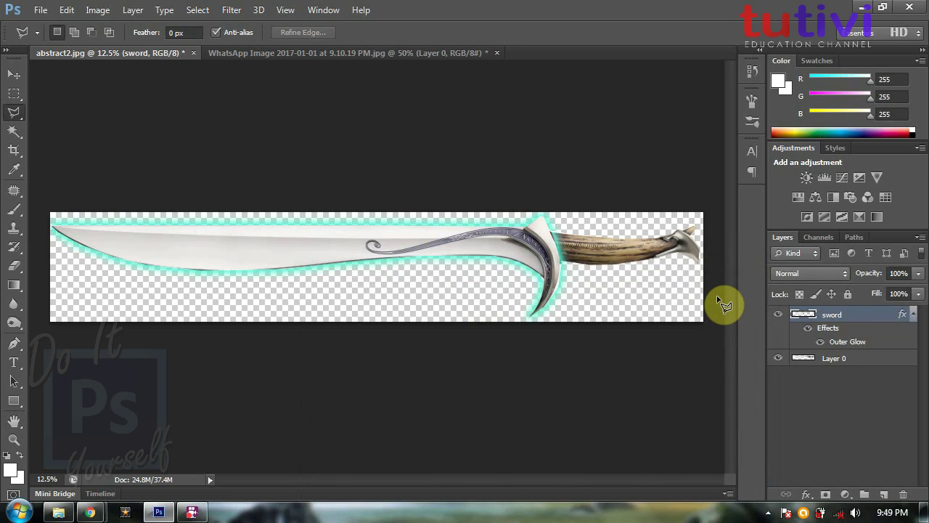
- Scale the sword and Layer 0 together to about 90% and shift them slightly right
click(846, 360)
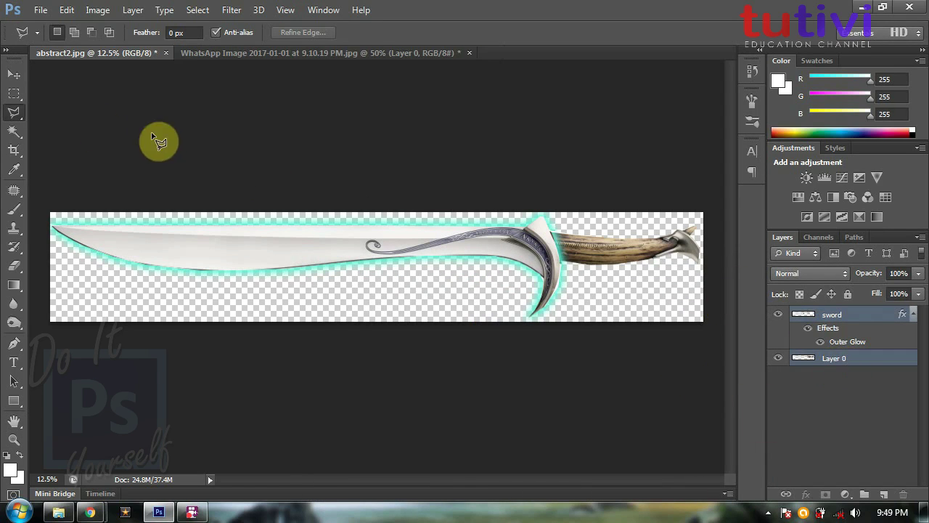
click(14, 74)
drag(700, 220, 637, 247)
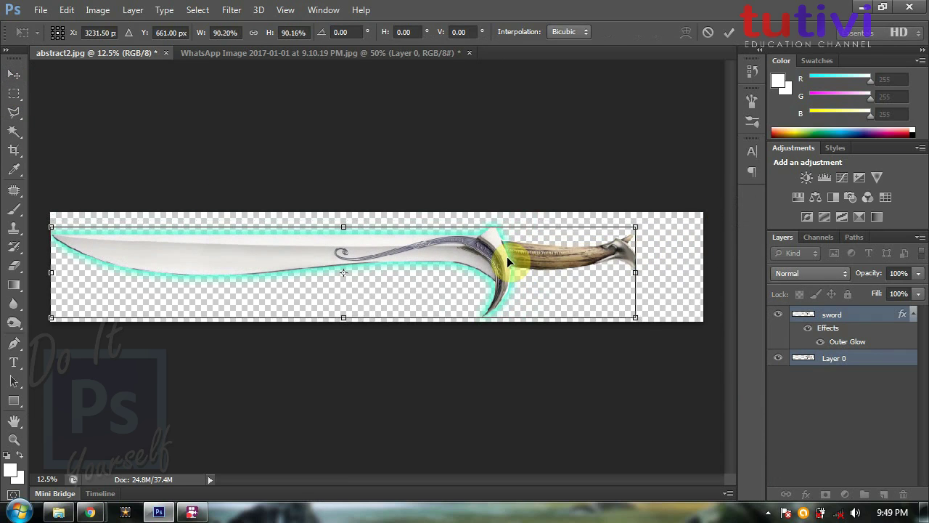
click(501, 260)
drag(501, 259, 530, 271)
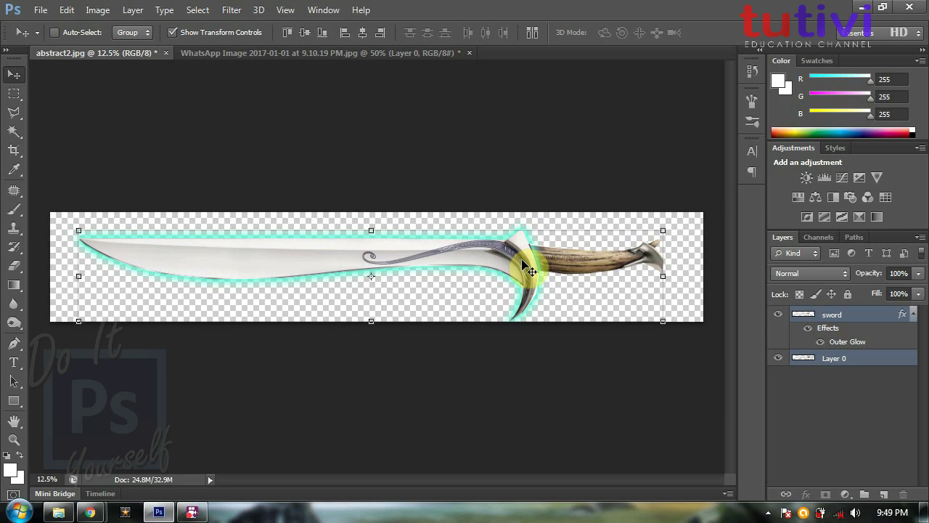
click(821, 316)
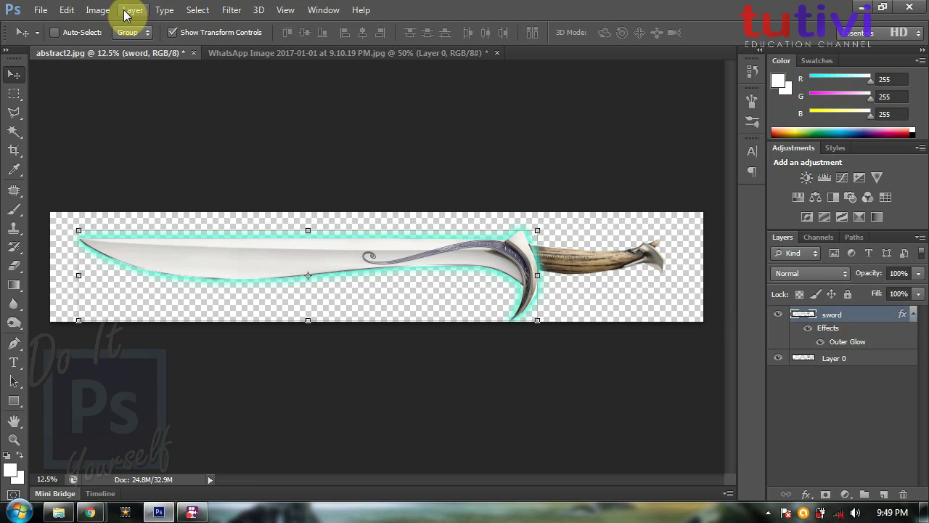
click(101, 13)
mouse_move(119, 47)
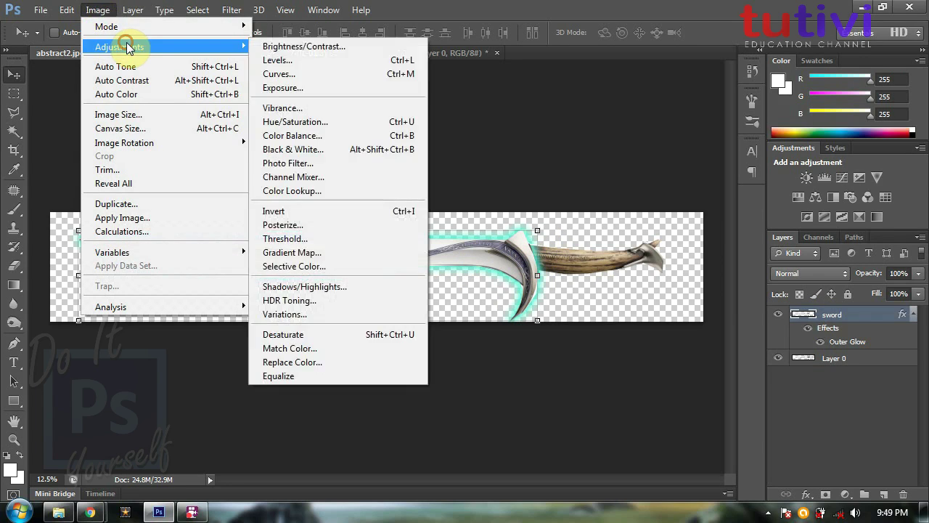
- Colorize the blade with Hue/Saturation at Hue 182, Saturation 93, Lightness +5
click(351, 125)
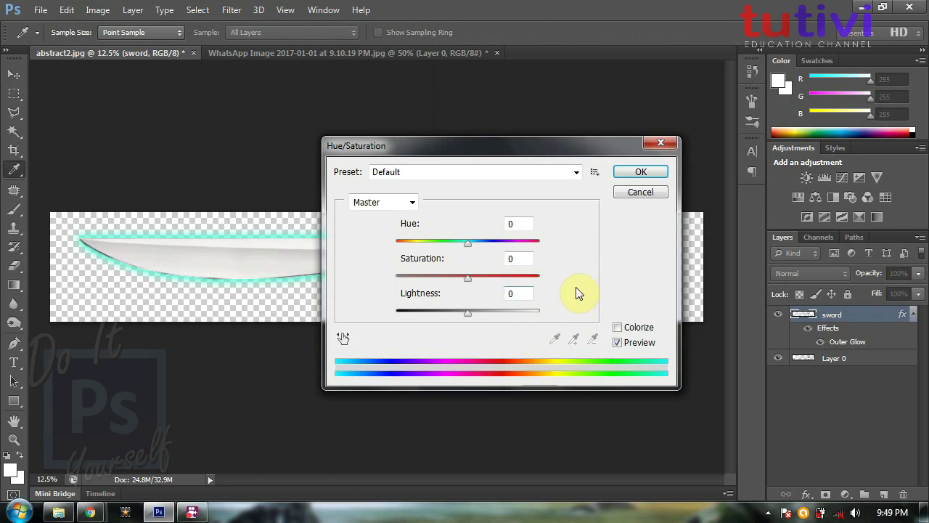
click(617, 328)
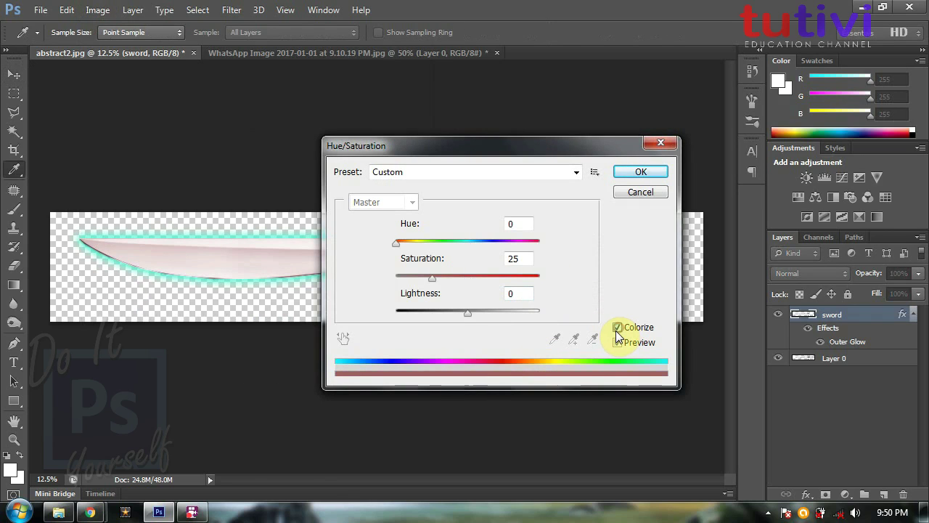
mouse_move(395, 244)
mouse_down()
mouse_move(472, 248)
mouse_move(489, 273)
mouse_up()
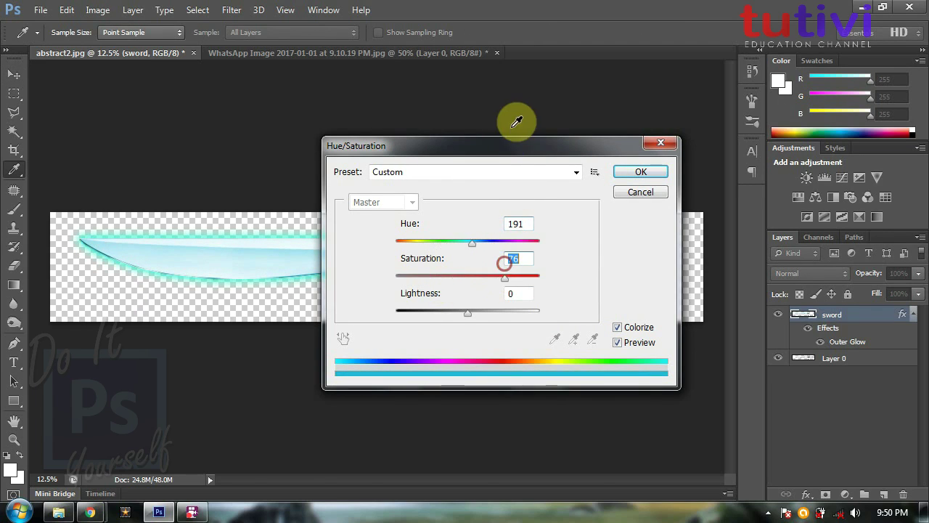
mouse_move(510, 146)
mouse_down()
mouse_move(769, 131)
mouse_move(743, 119)
mouse_up()
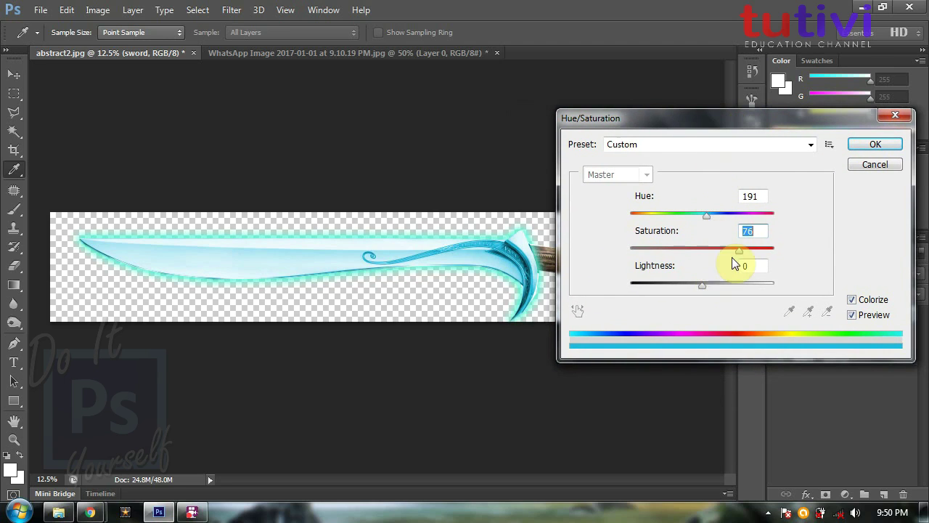
click(770, 249)
click(764, 249)
drag(708, 218, 705, 221)
drag(702, 286, 706, 287)
click(875, 145)
key(v)
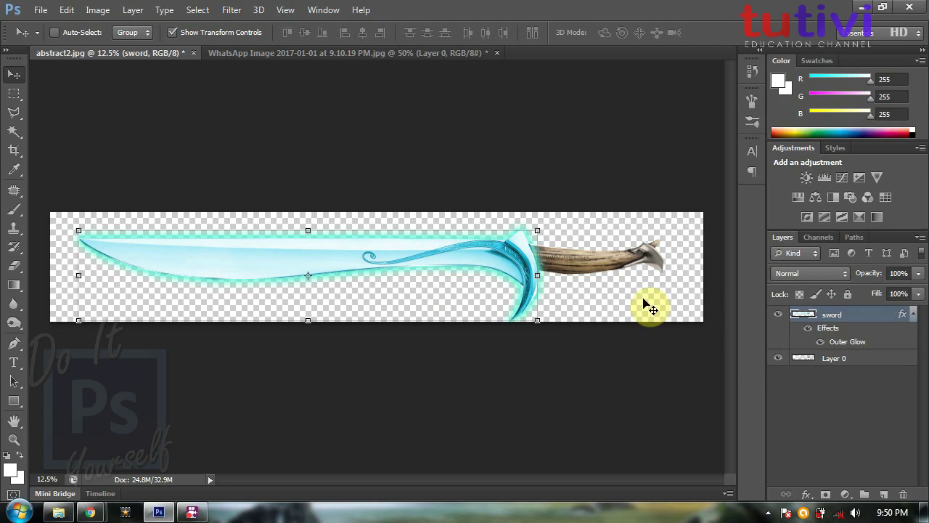
- Merge the sword layer with a new empty layer to flatten its glow into Layer 1
click(784, 317)
click(784, 317)
click(784, 317)
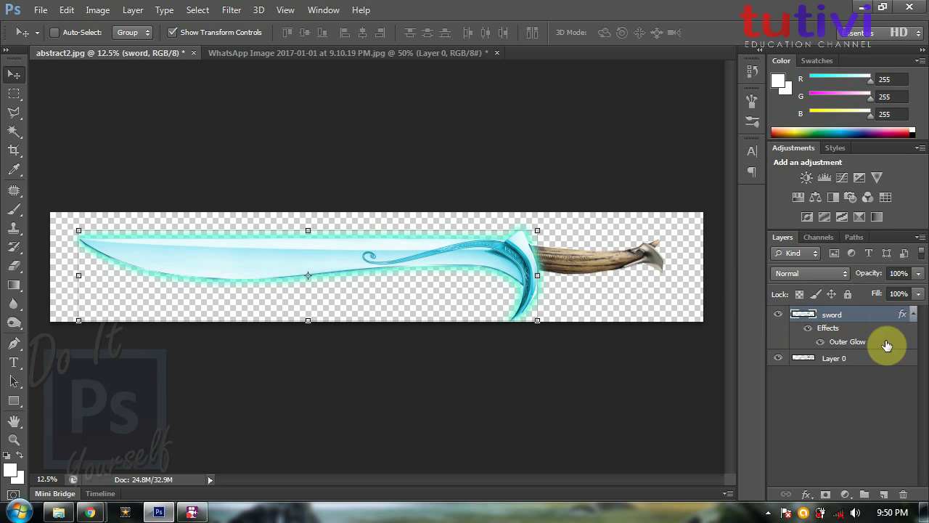
click(883, 493)
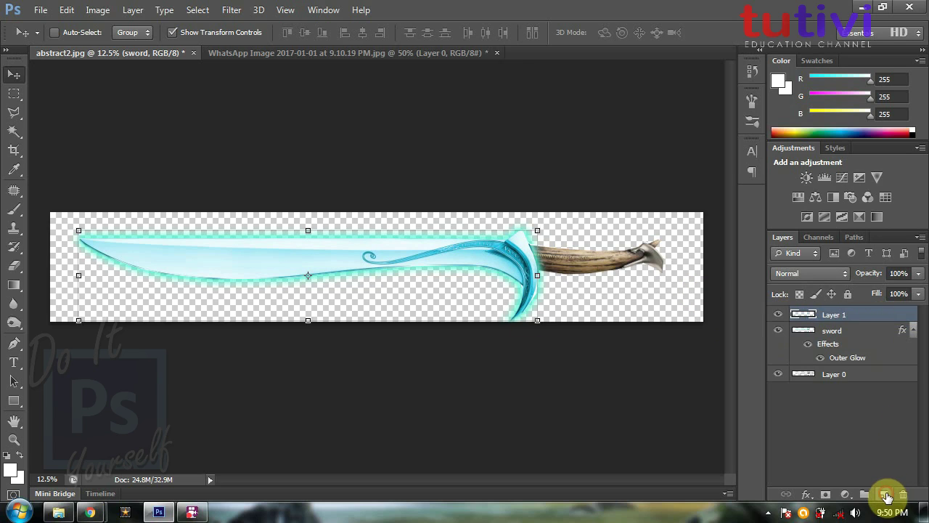
shift+click(859, 335)
right_click(858, 334)
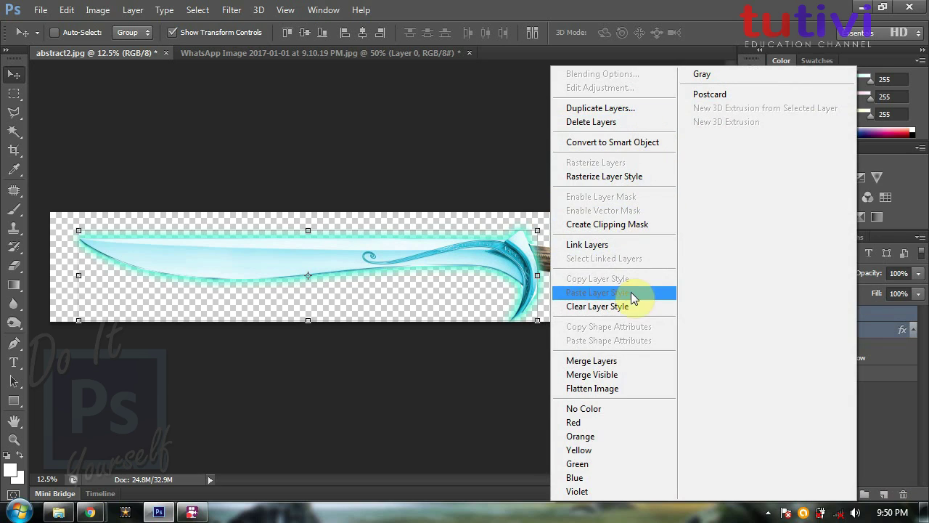
click(640, 364)
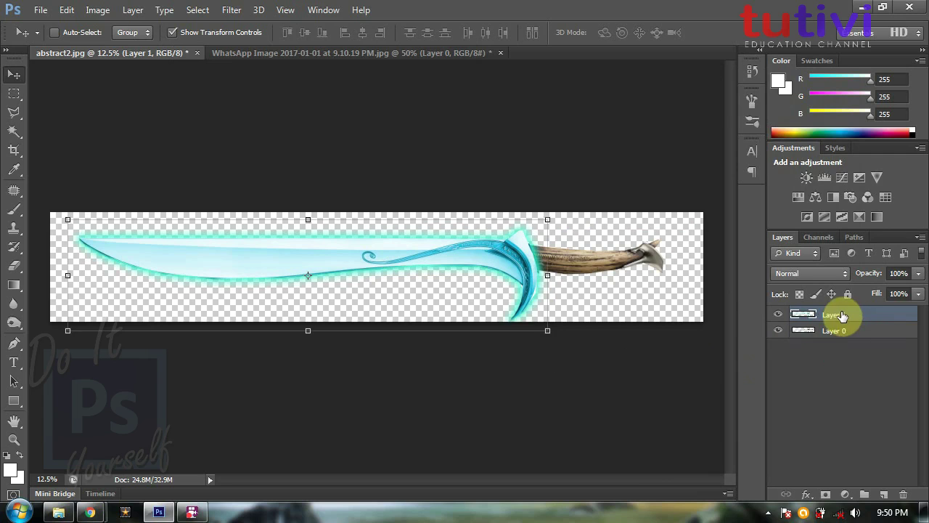
click(777, 316)
click(778, 315)
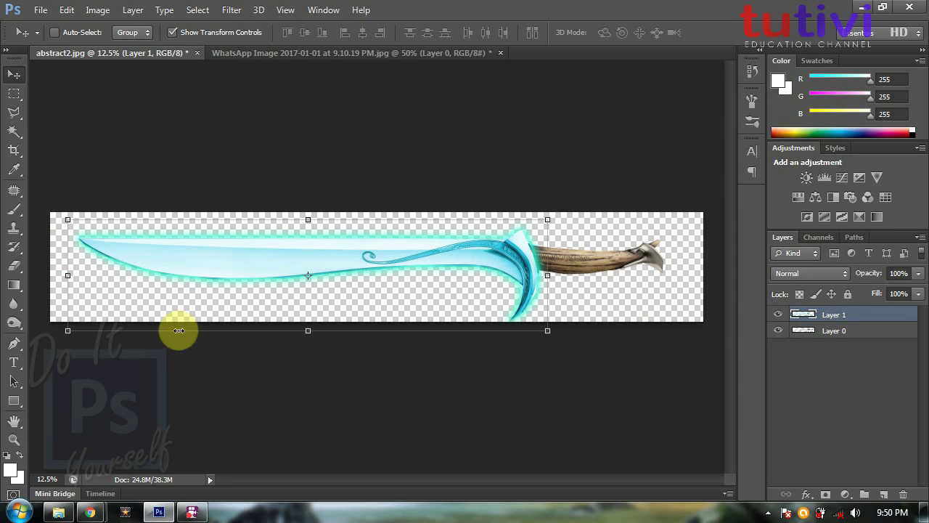
click(826, 494)
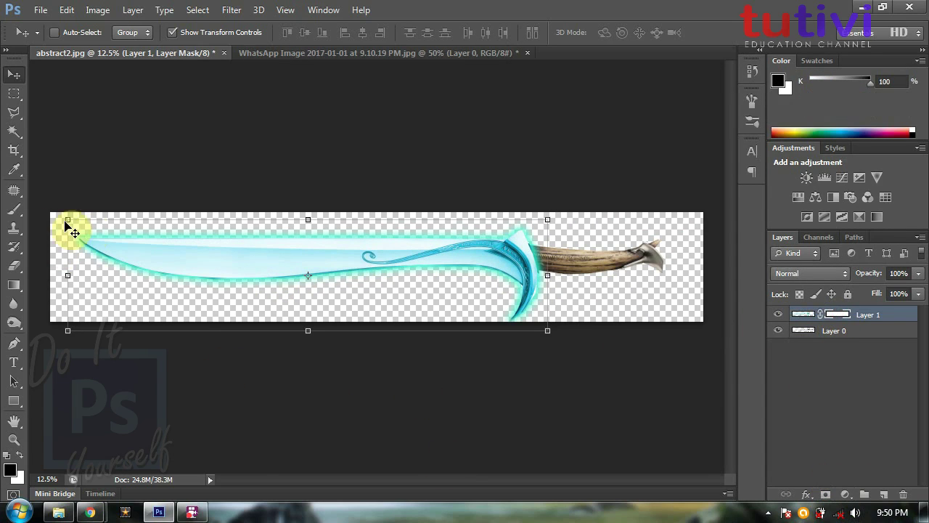
- Paint black on Layer 1's mask to hide the glow around the crossguard
click(15, 210)
drag(516, 259, 536, 232)
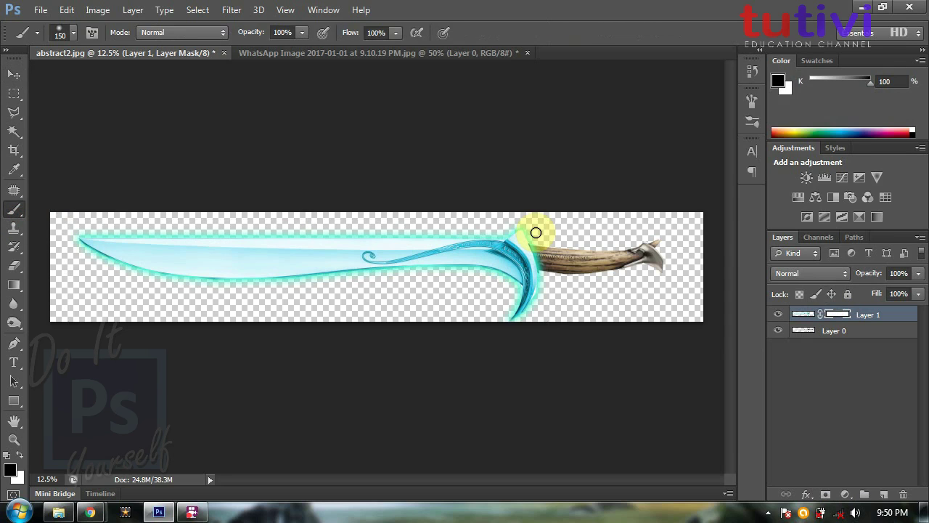
mouse_move(531, 237)
mouse_down()
mouse_move(539, 297)
mouse_move(531, 321)
mouse_up()
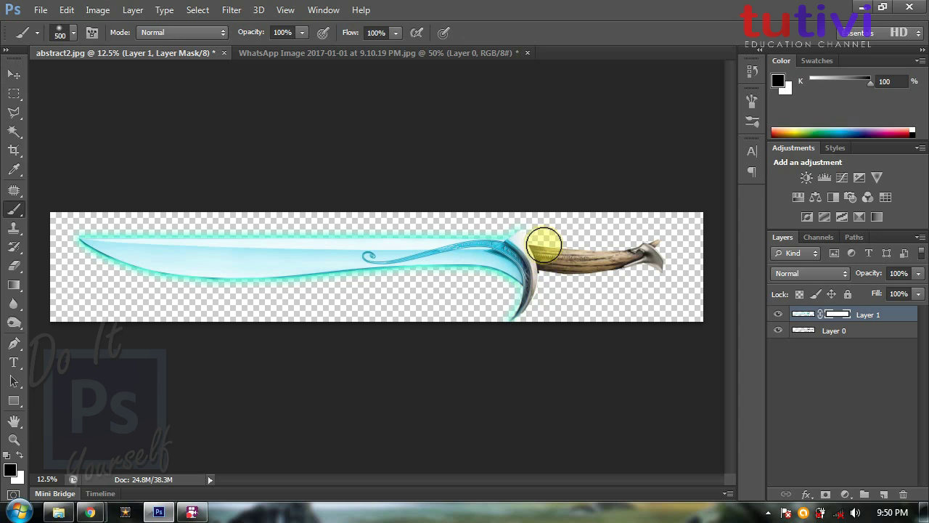
click(556, 308)
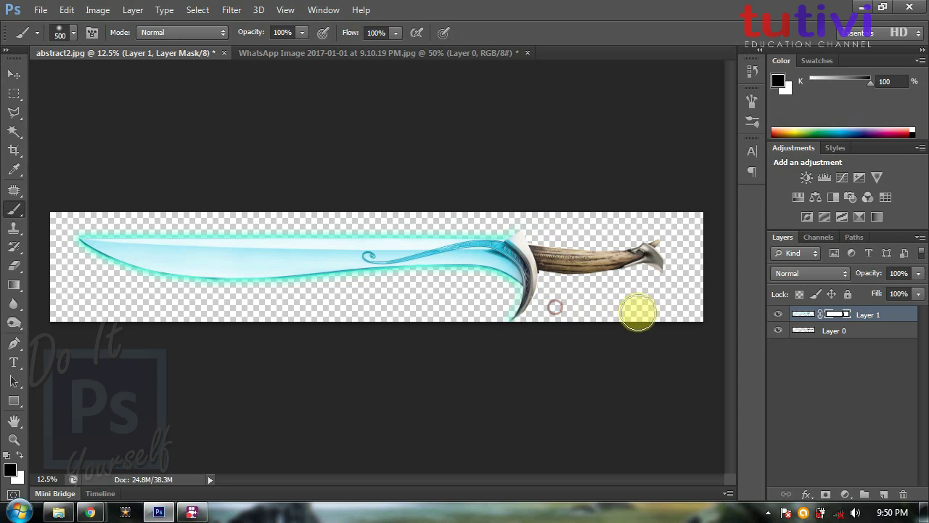
- Merge Layer 0 and Layer 1 into a single sword layer
shift+click(835, 332)
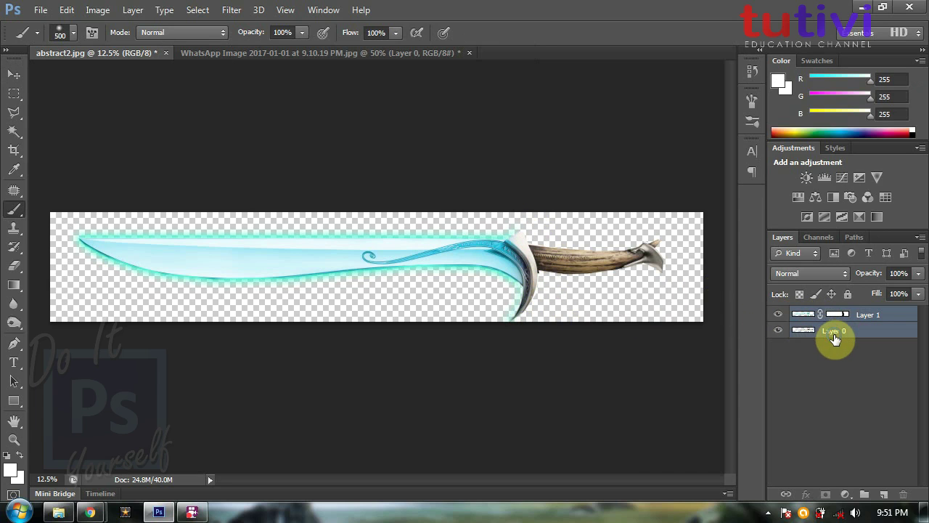
right_click(835, 338)
click(618, 361)
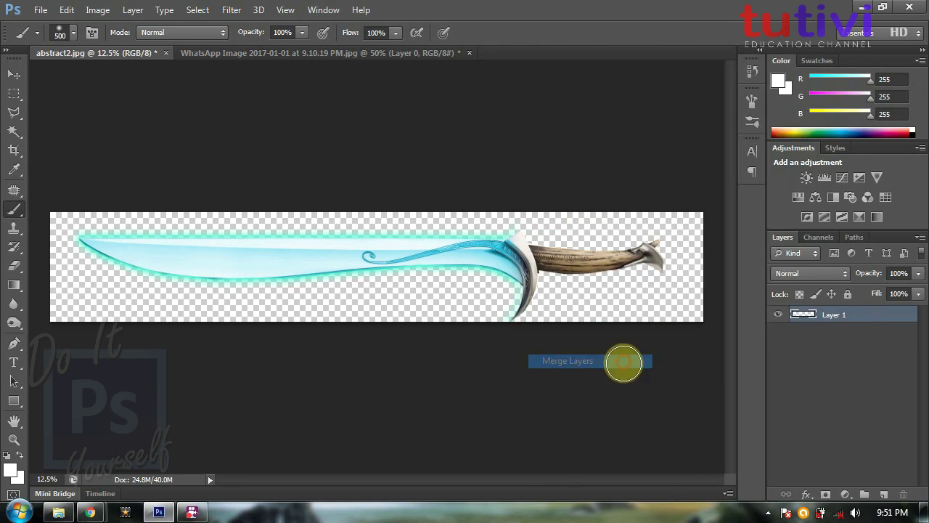
key(v)
click(183, 53)
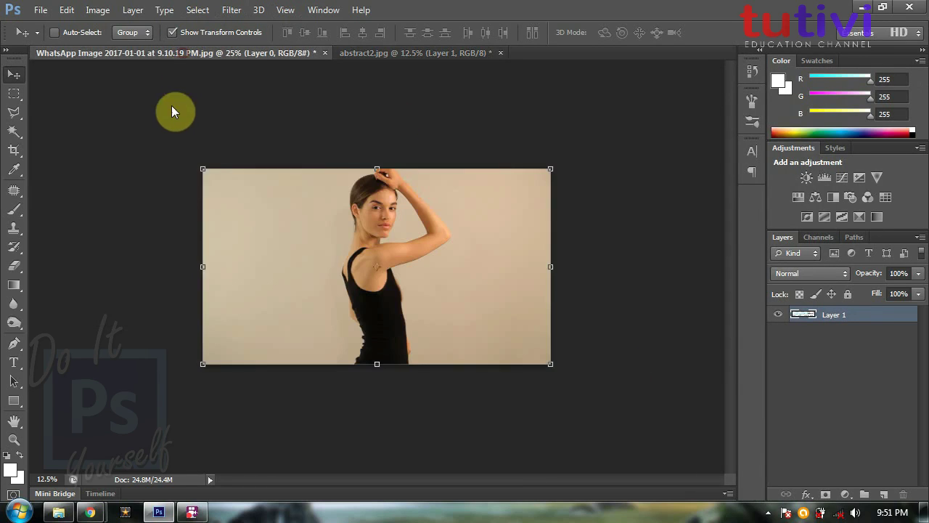
- Add a Selective Color layer and tune the Reds: more cyan, less yellow and black, magenta -9
key(ctrl+plus)
key(ctrl+plus)
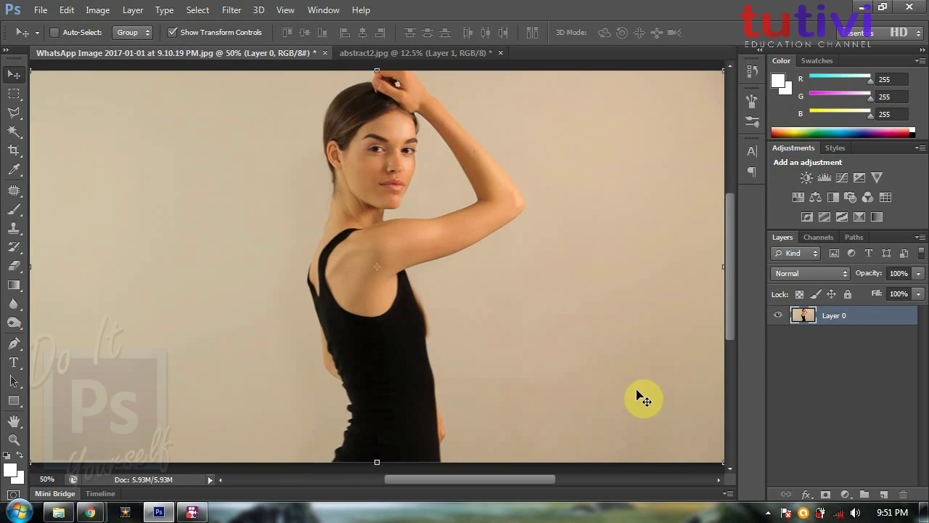
click(846, 494)
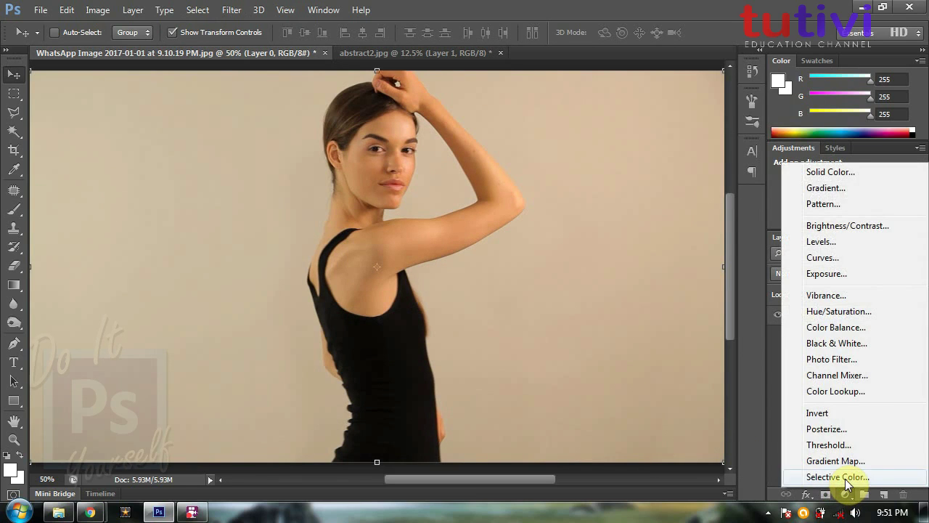
click(842, 477)
drag(736, 391, 697, 389)
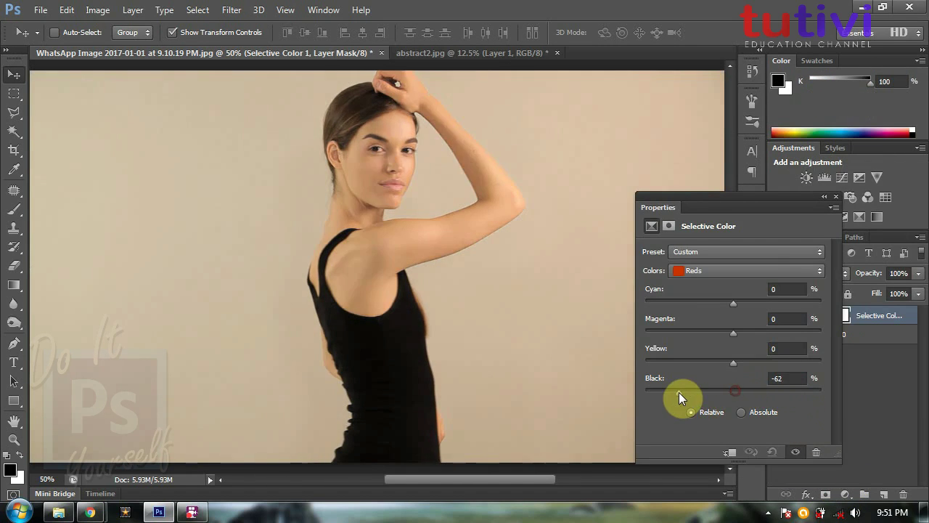
drag(733, 363, 710, 364)
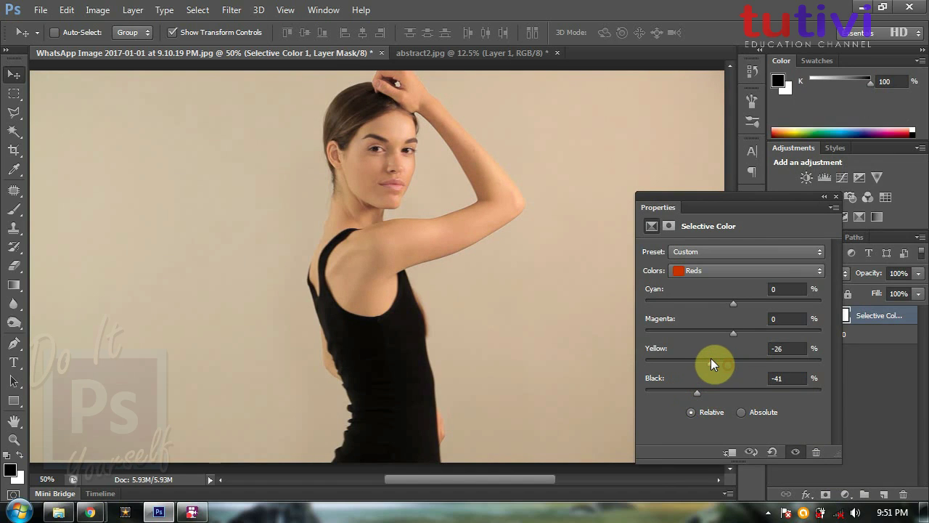
drag(768, 308, 786, 306)
mouse_move(735, 332)
mouse_down()
mouse_move(682, 327)
mouse_move(763, 331)
mouse_move(722, 332)
mouse_up()
mouse_move(697, 392)
mouse_down()
mouse_move(712, 392)
mouse_move(676, 361)
mouse_up()
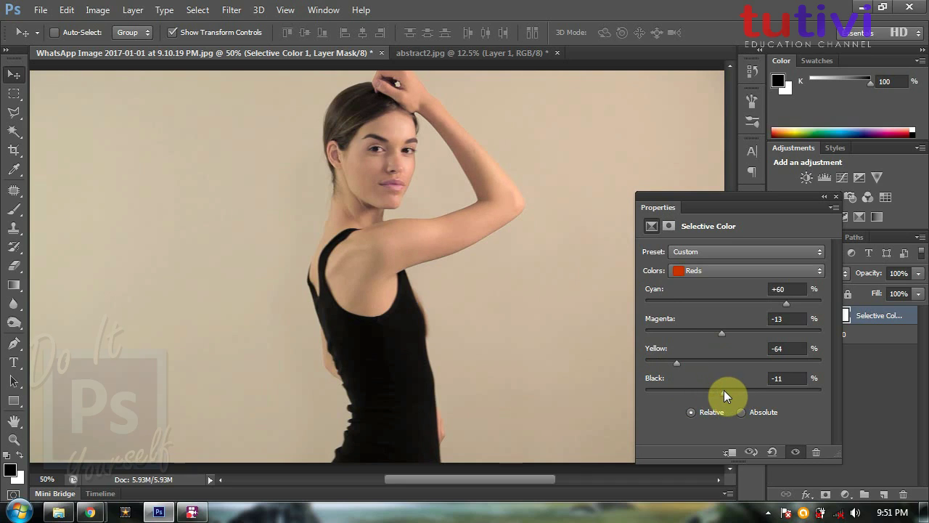
drag(723, 332, 727, 332)
- Adjust the Yellows range to Cyan +43 and Black -40
click(773, 268)
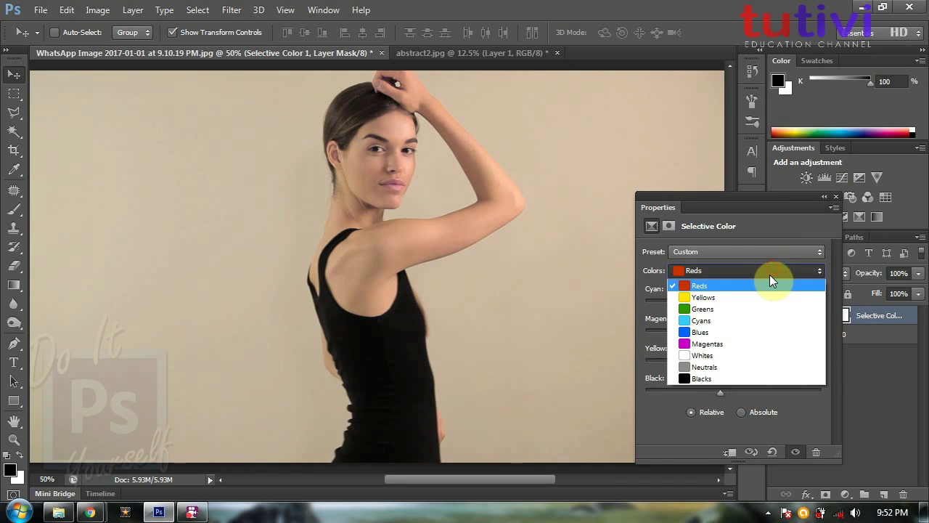
click(737, 303)
mouse_move(729, 393)
mouse_down()
mouse_move(640, 381)
mouse_move(697, 387)
mouse_move(744, 362)
mouse_move(735, 335)
mouse_move(711, 333)
mouse_up()
drag(734, 302, 771, 304)
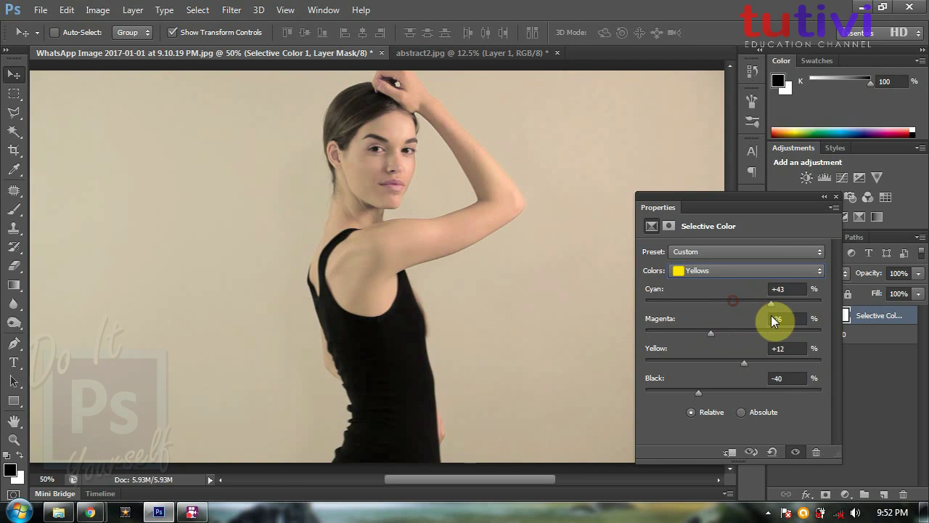
click(836, 196)
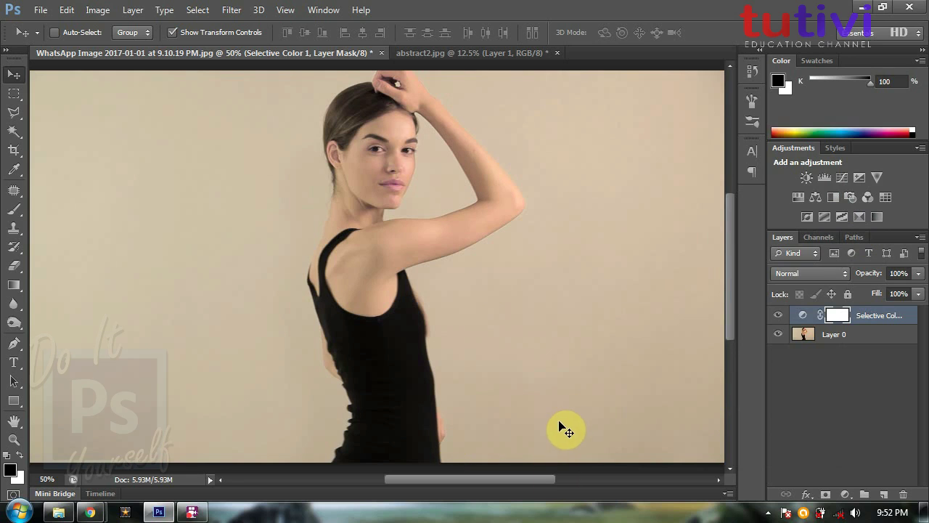
- Drag the sword layer from abstract2.jpg into the woman's photo and zoom out to fit
click(452, 63)
drag(452, 58, 449, 147)
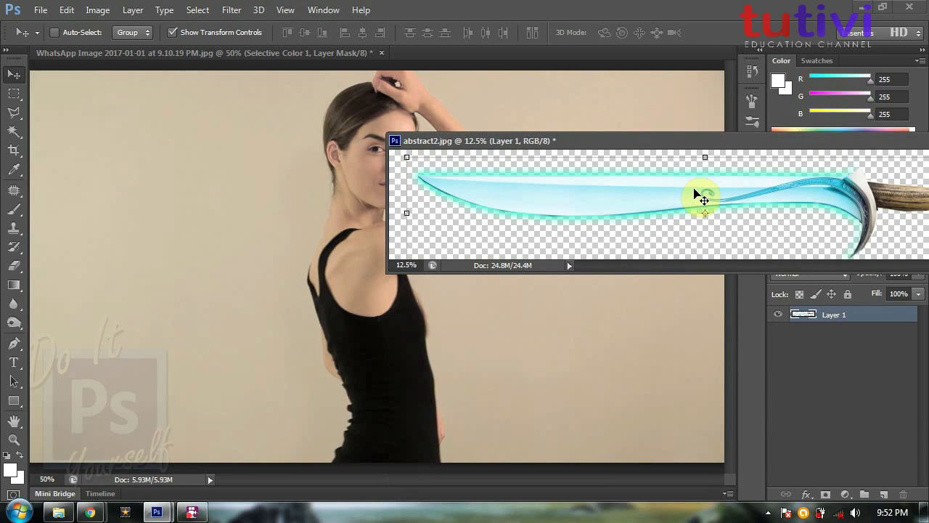
drag(697, 190, 294, 258)
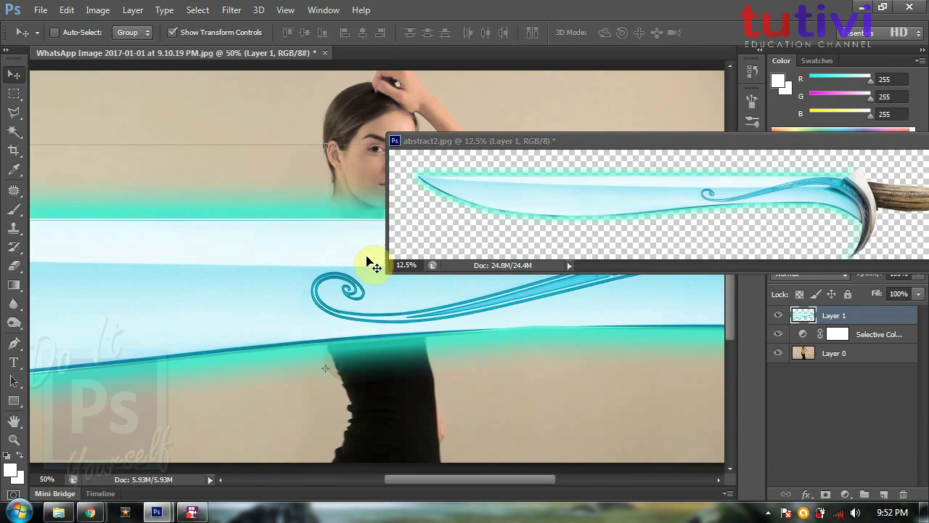
drag(825, 143, 599, 57)
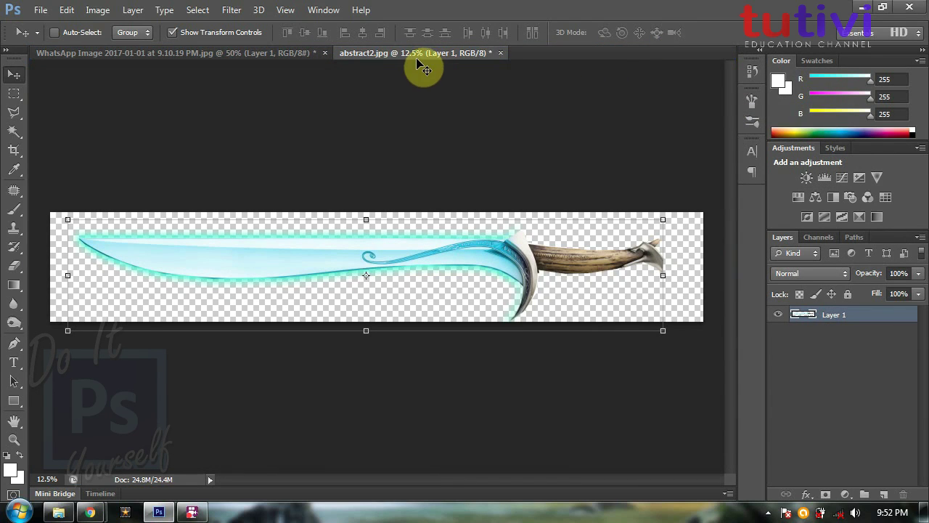
mouse_move(419, 54)
mouse_down()
mouse_move(243, 215)
mouse_move(290, 166)
mouse_up()
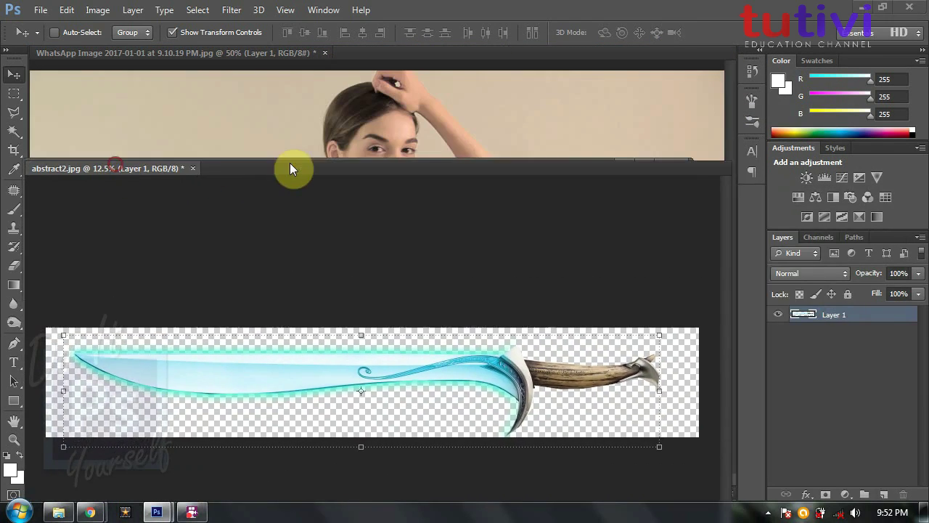
click(624, 164)
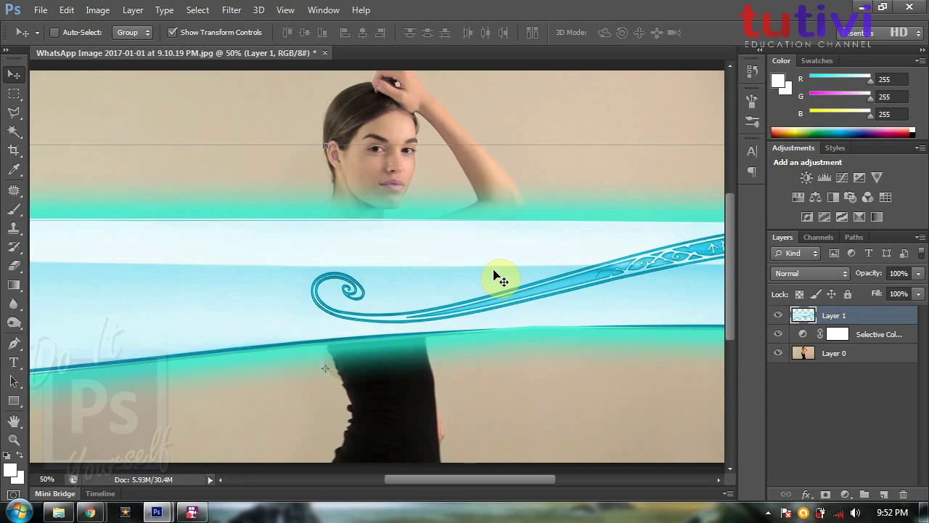
key(ctrl+minus)
key(ctrl+minus)
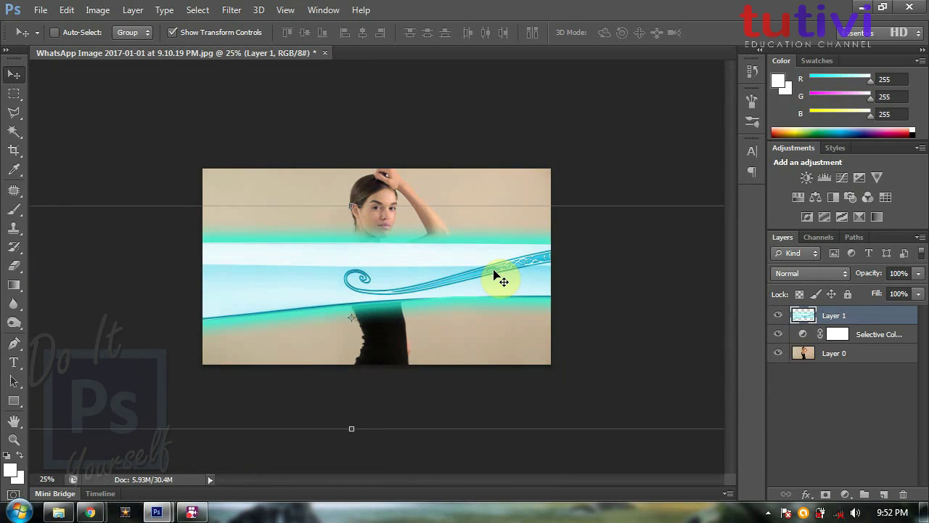
key(ctrl+minus)
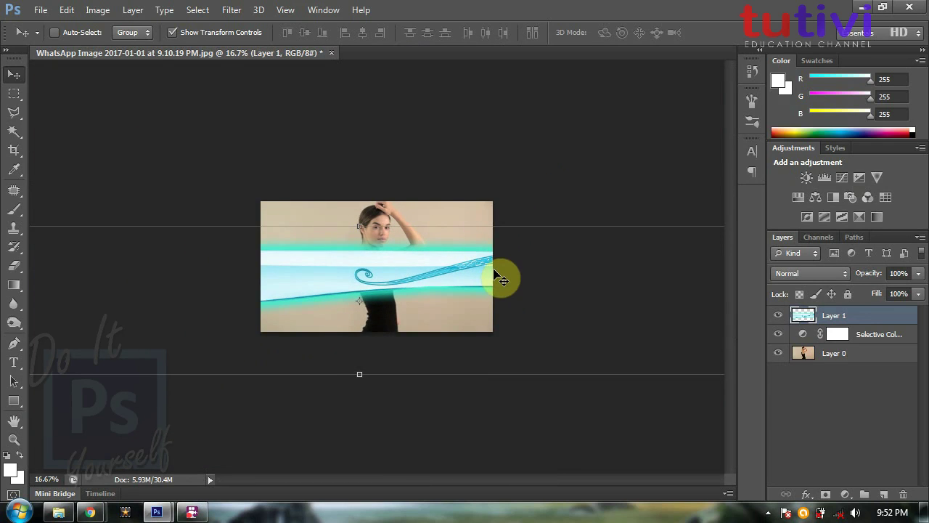
- Rename the imported Layer 1 to 'sword'
double_click(835, 316)
text(sword)
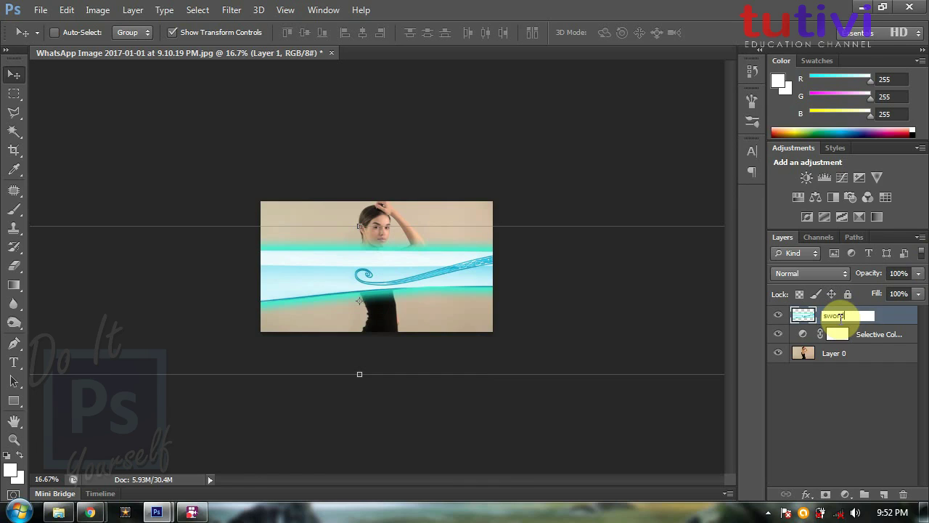
key(Return)
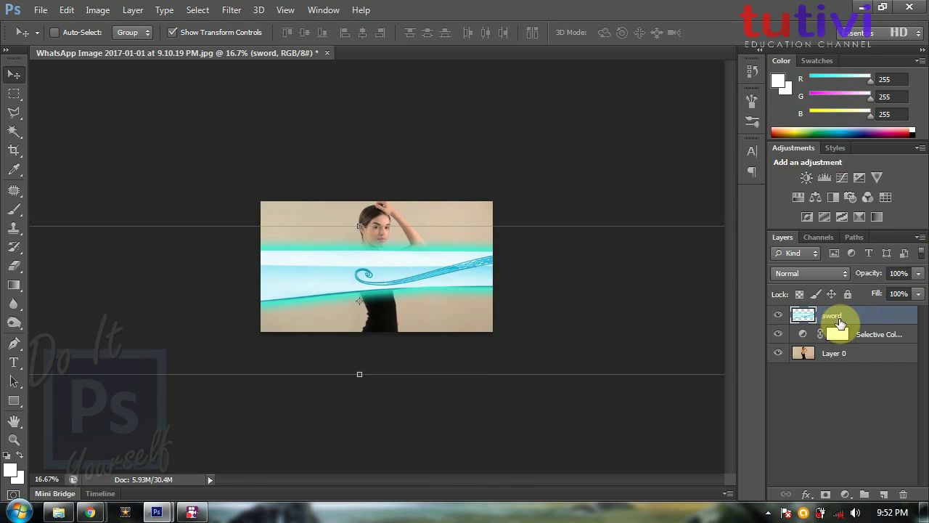
- Shrink the sword to roughly three-quarter size, tilt it about 14°, and nudge it right
key(ctrl+minus)
key(ctrl+minus)
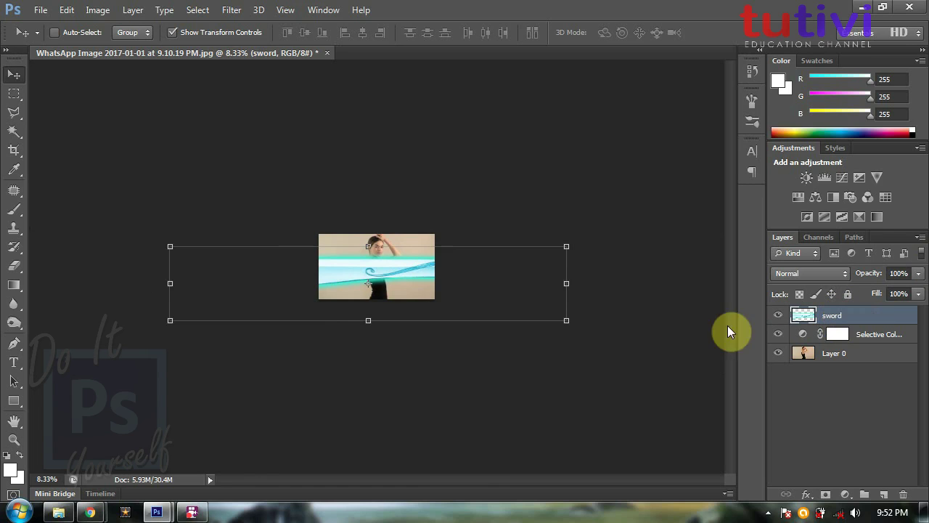
mouse_move(169, 247)
mouse_down()
mouse_move(225, 275)
mouse_move(301, 292)
mouse_up()
key(ctrl+plus)
key(ctrl+plus)
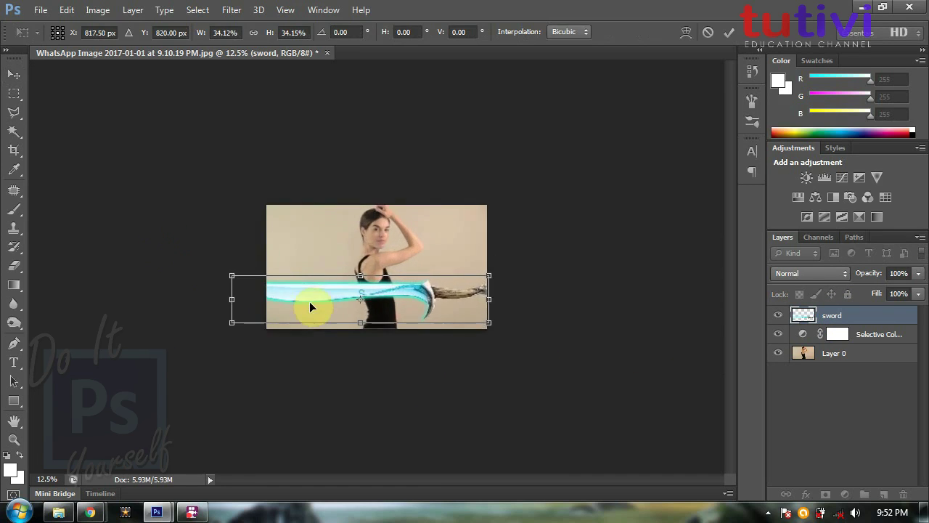
key(ctrl+plus)
key(ctrl+plus)
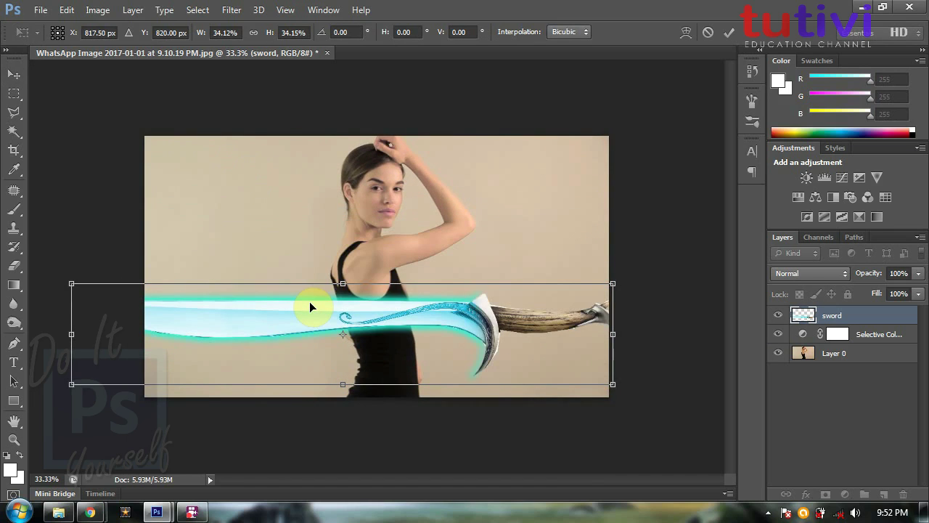
drag(72, 284, 156, 303)
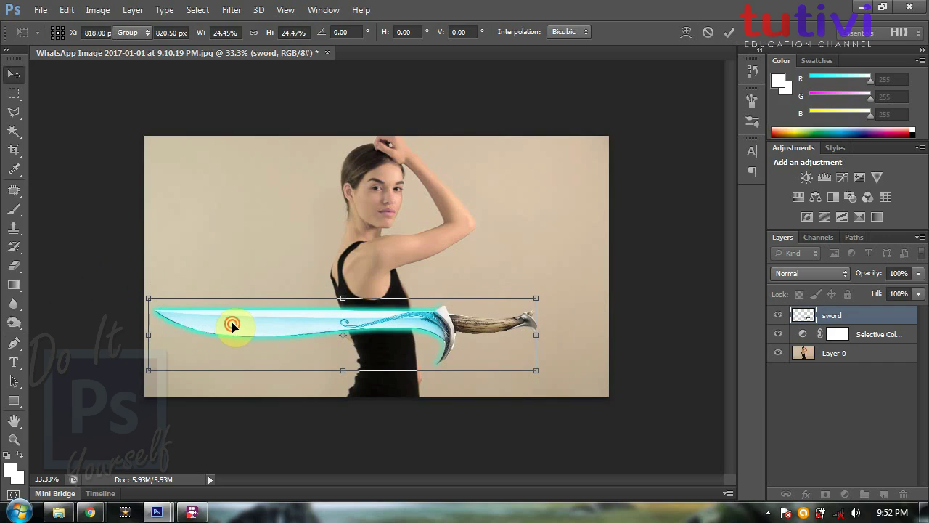
key(Return)
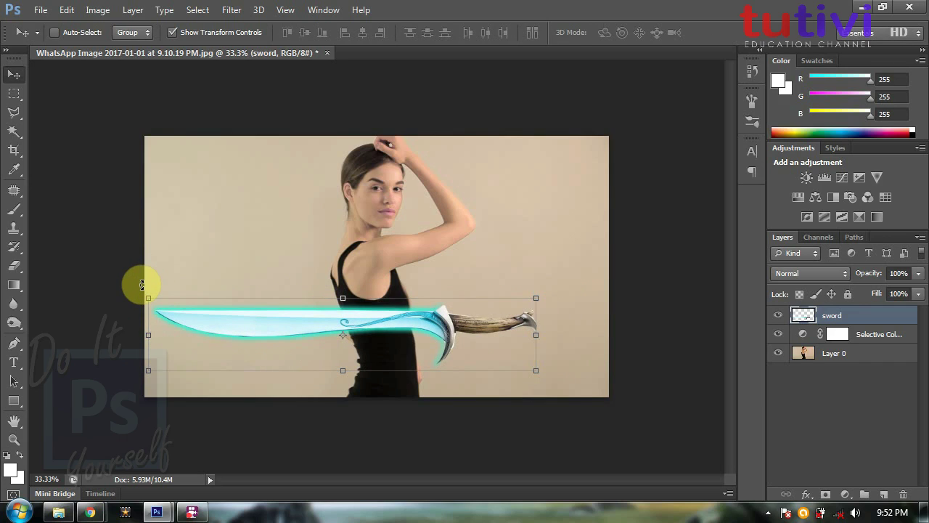
drag(135, 281, 116, 326)
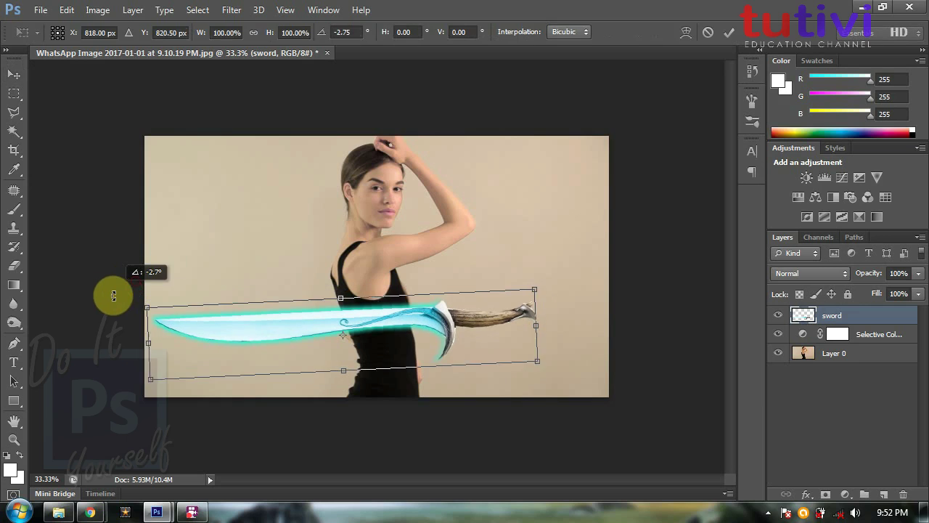
double_click(258, 353)
drag(265, 345, 284, 341)
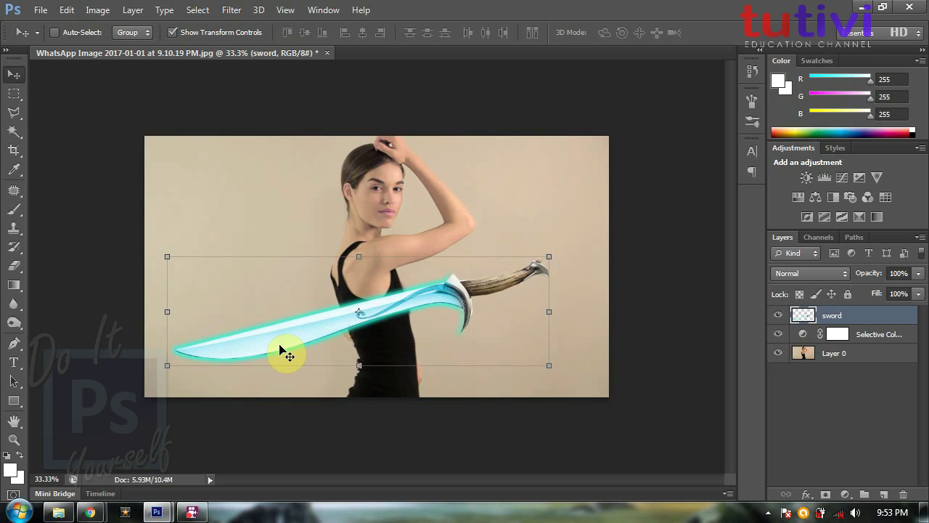
- Refine the sword to about 92% scale, rotate it slightly more, and position it across the torso
key(ctrl+plus)
key(ctrl+plus)
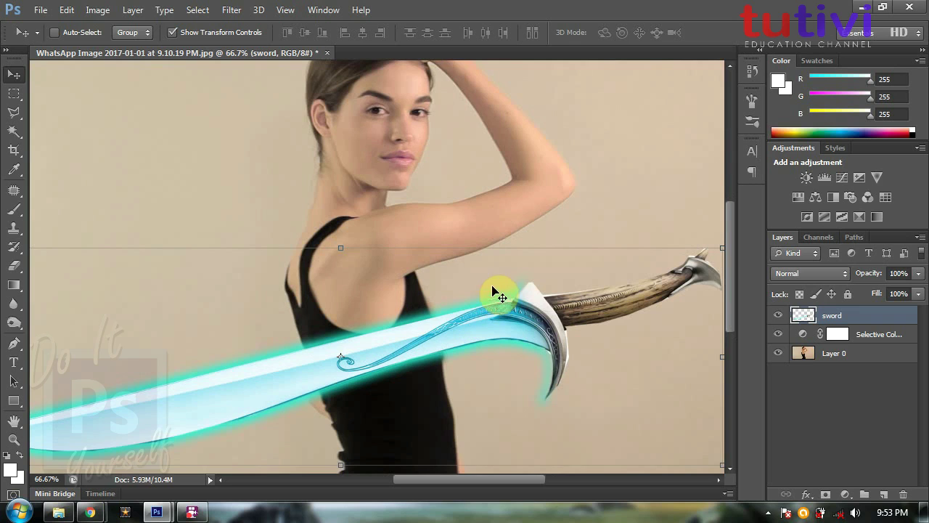
drag(498, 290, 361, 228)
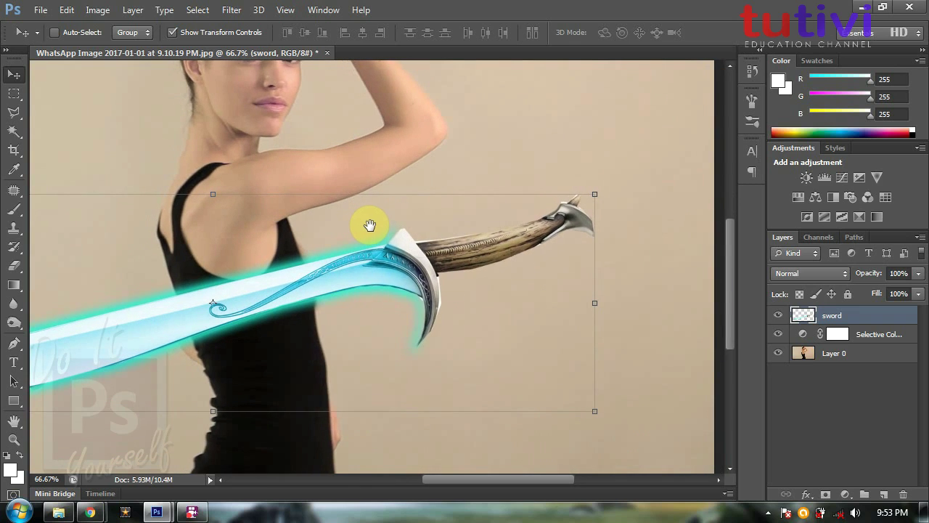
drag(361, 227, 440, 241)
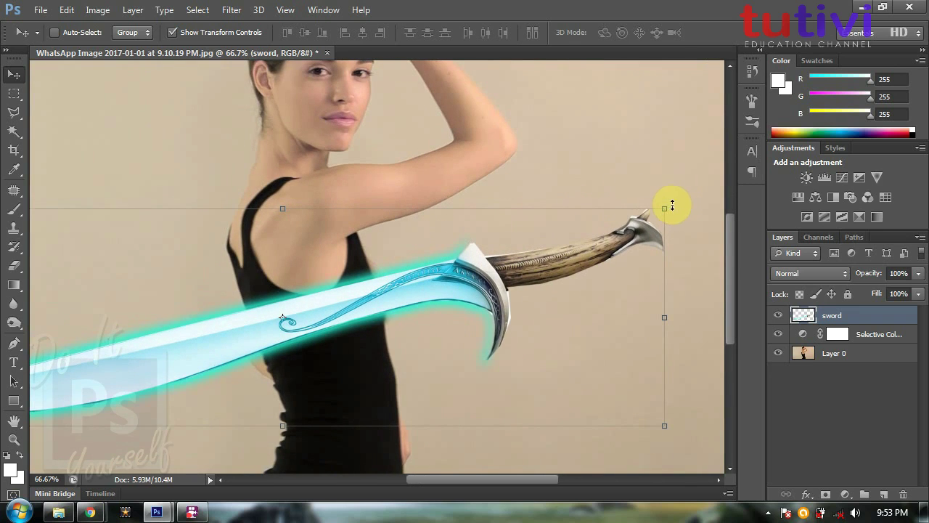
drag(667, 209, 638, 215)
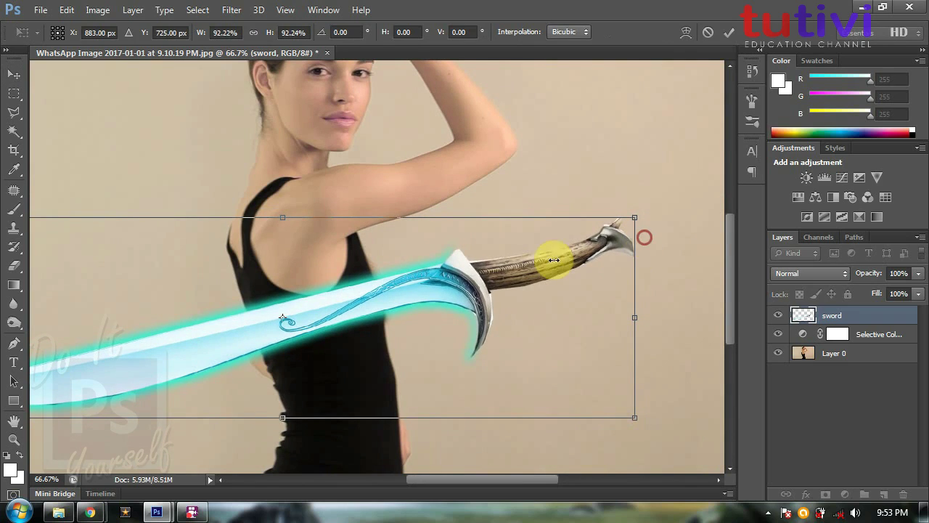
key(Return)
drag(459, 274, 481, 262)
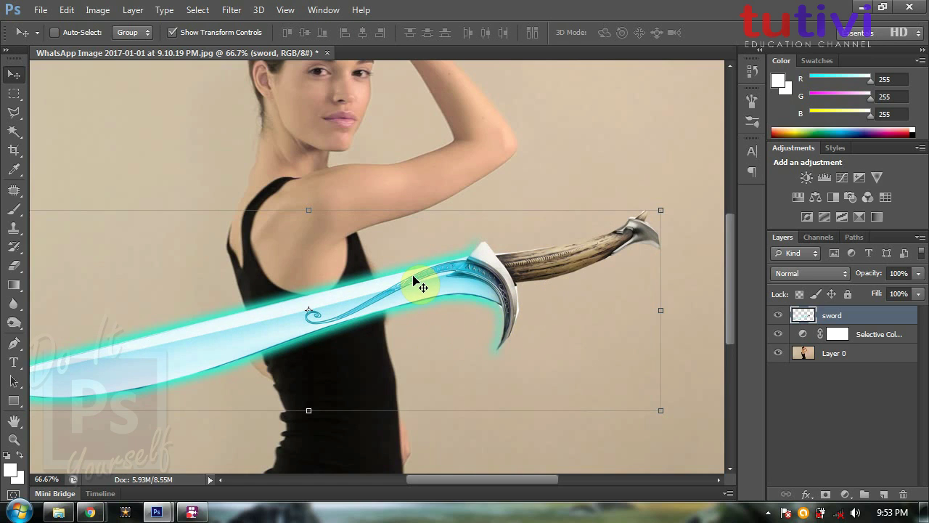
drag(407, 264, 419, 280)
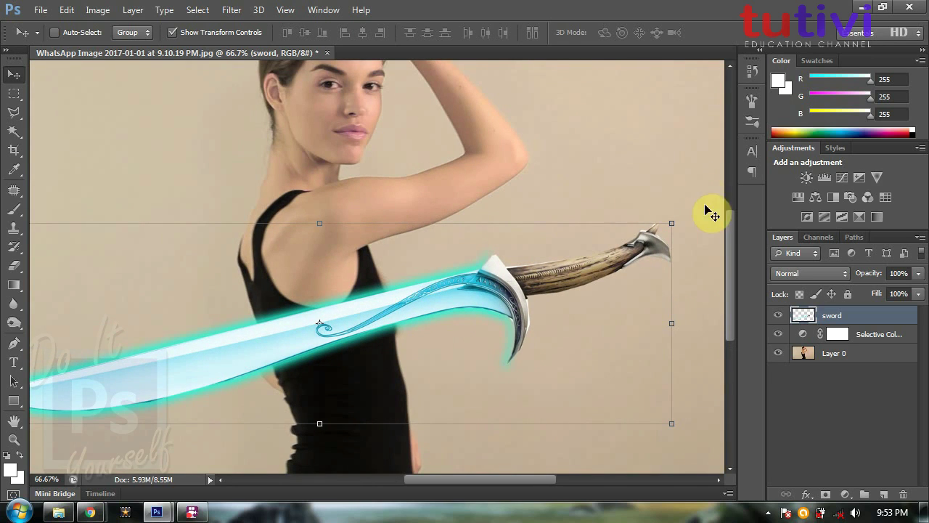
drag(685, 214, 657, 182)
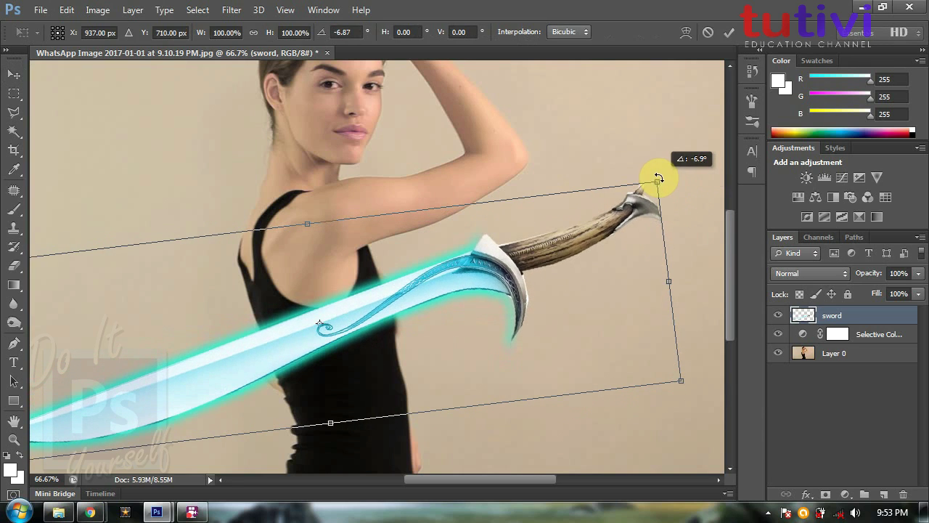
key(Return)
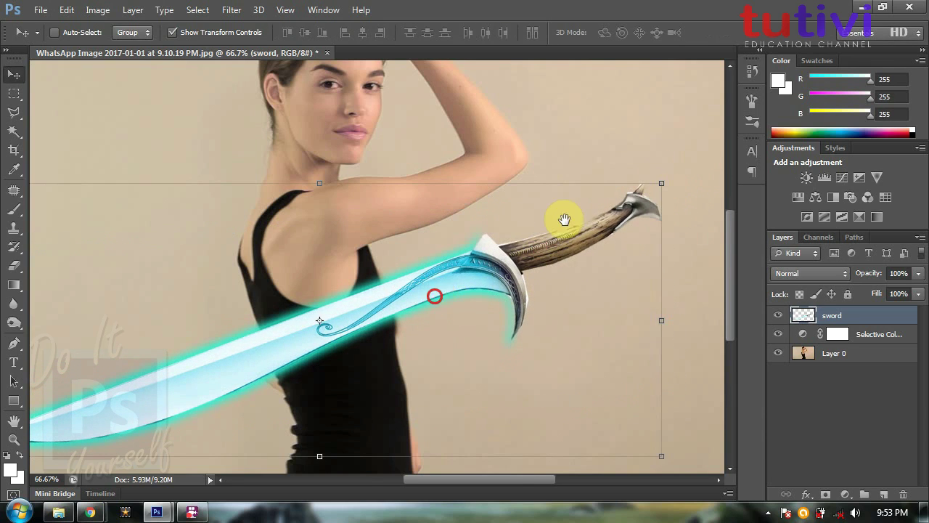
drag(433, 295, 455, 286)
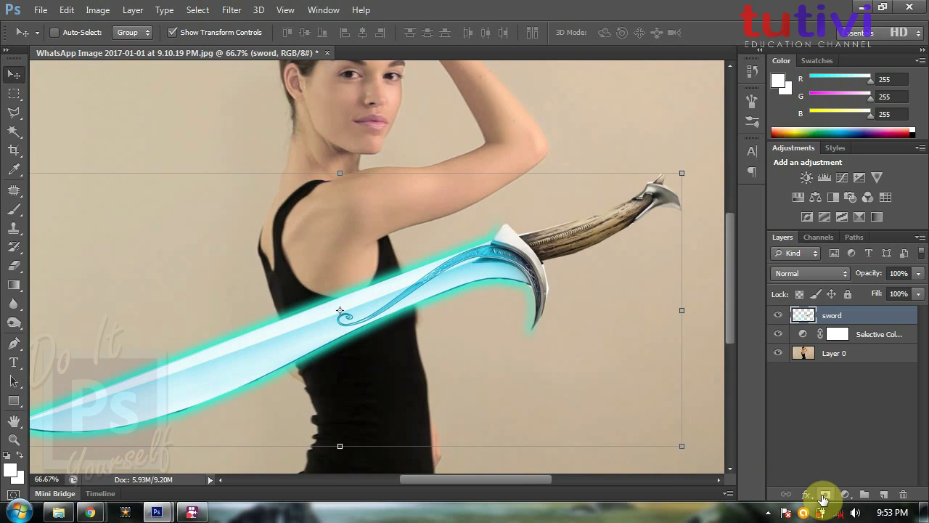
- Add a layer mask to the sword and paint it black where the blade crosses her arm and torso
click(825, 494)
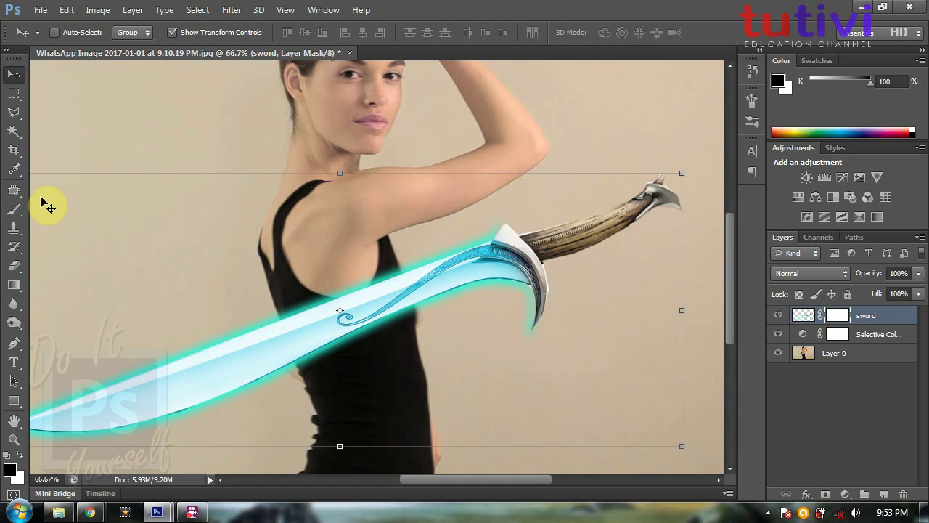
click(13, 209)
key(bracketleft)
key(bracketleft)
key(bracketleft)
key(bracketleft)
key(bracketleft)
key(bracketleft)
key(bracketleft)
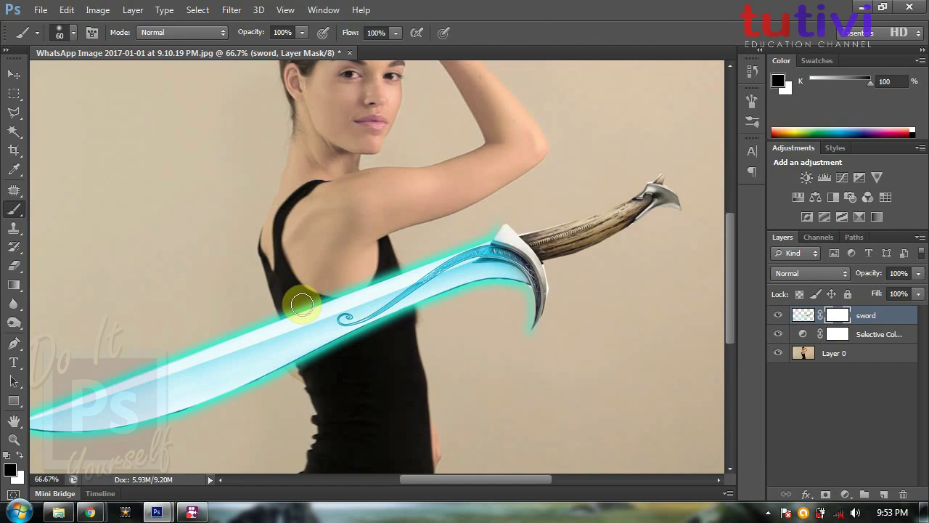
mouse_move(296, 308)
mouse_down()
mouse_move(313, 311)
mouse_move(328, 296)
mouse_move(363, 311)
mouse_move(352, 283)
mouse_move(344, 344)
mouse_move(357, 266)
mouse_move(364, 325)
mouse_move(380, 271)
mouse_move(382, 315)
mouse_move(395, 322)
mouse_move(363, 312)
mouse_move(394, 318)
mouse_move(352, 292)
mouse_move(332, 327)
mouse_move(311, 301)
mouse_move(303, 305)
mouse_up()
key(bracketright)
key(bracketright)
key(bracketright)
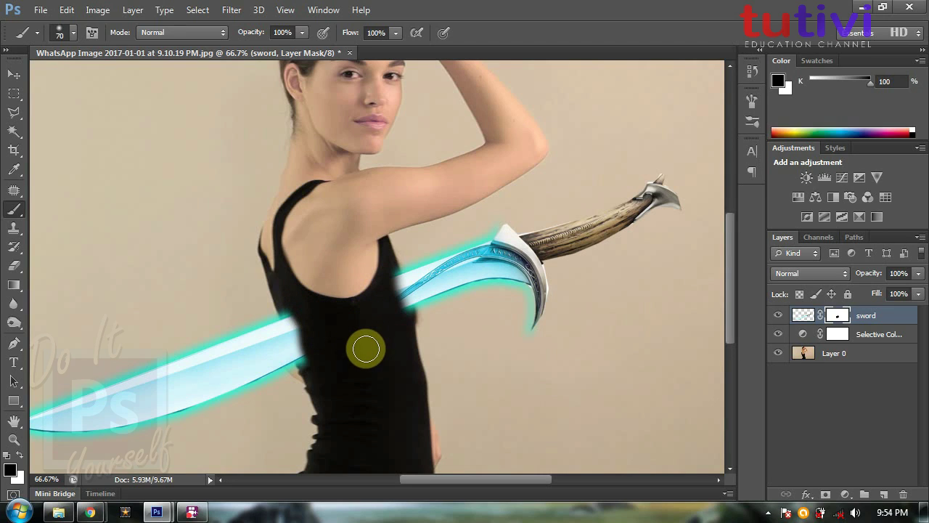
mouse_move(374, 349)
mouse_down()
mouse_move(370, 365)
mouse_move(363, 313)
mouse_up()
drag(317, 294, 335, 347)
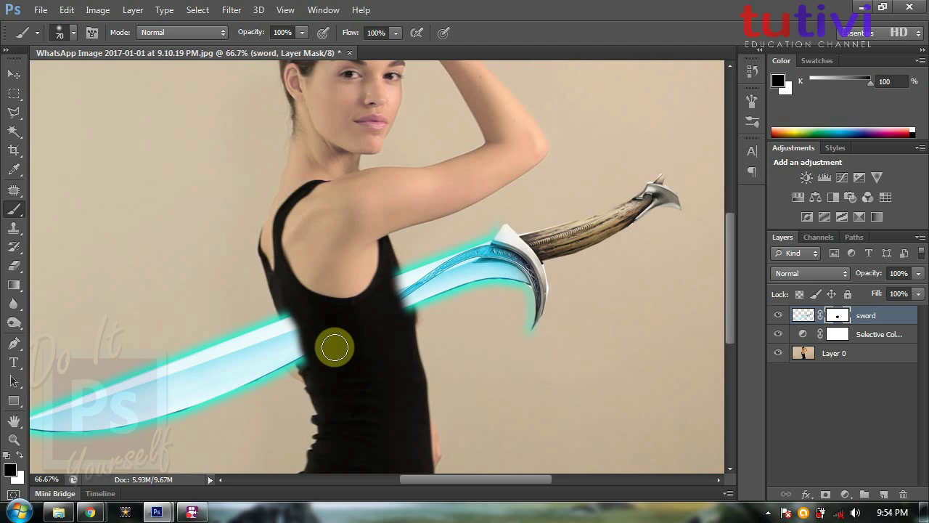
key(ctrl+minus)
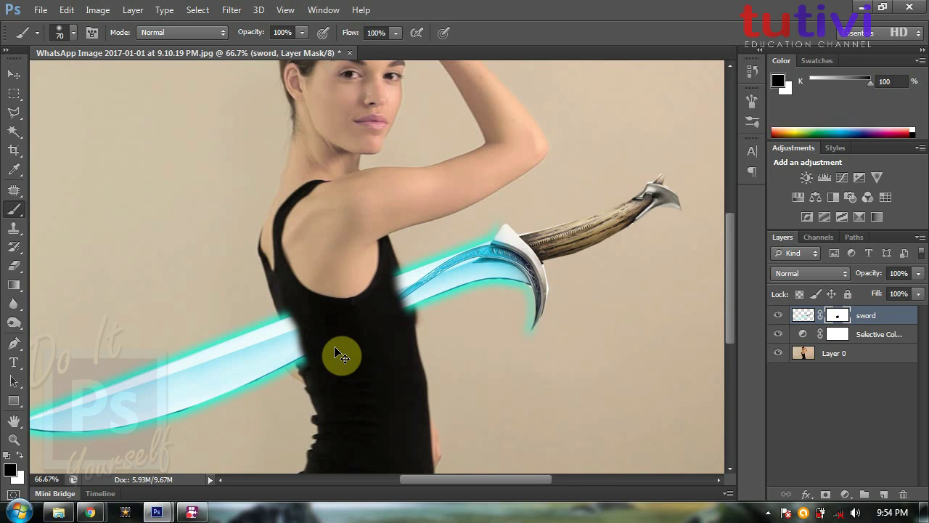
key(ctrl+minus)
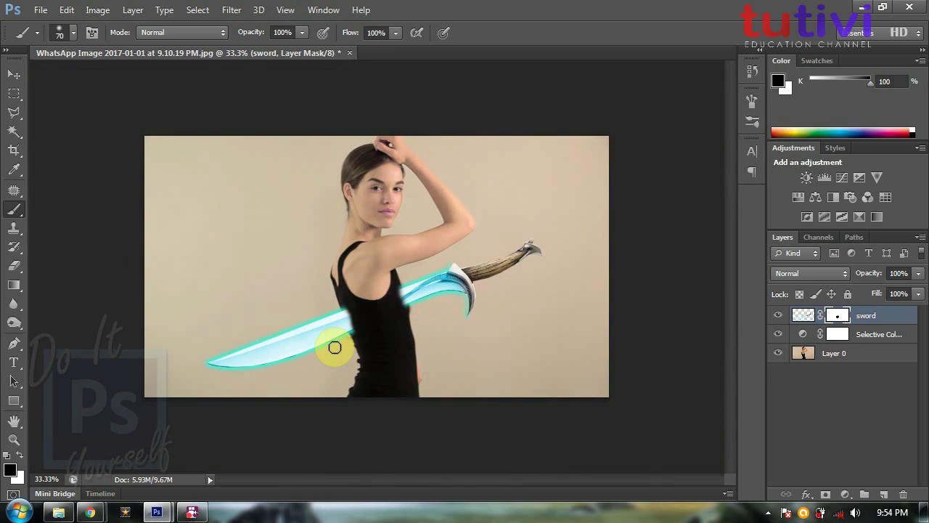
- With a smaller brush, mask out the blade glow spilling over the black tank top near the armpit
key(ctrl+plus)
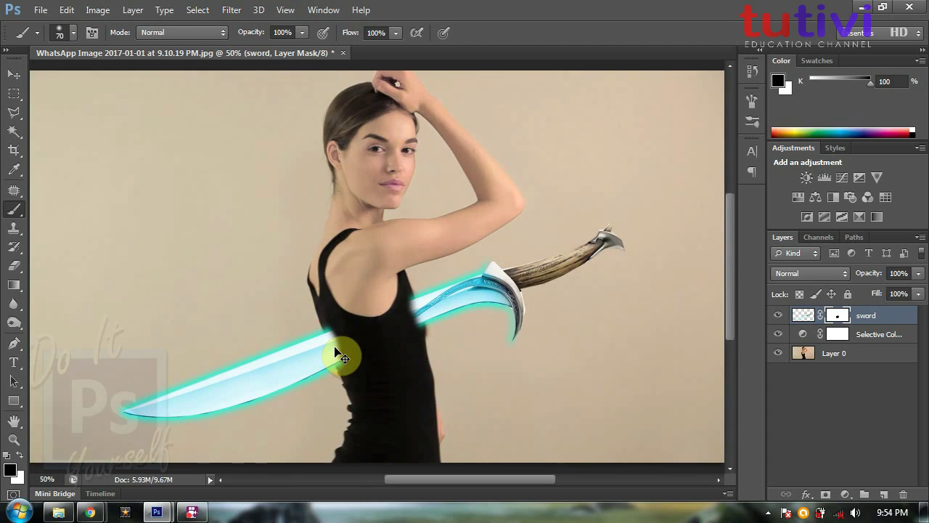
key(ctrl+minus)
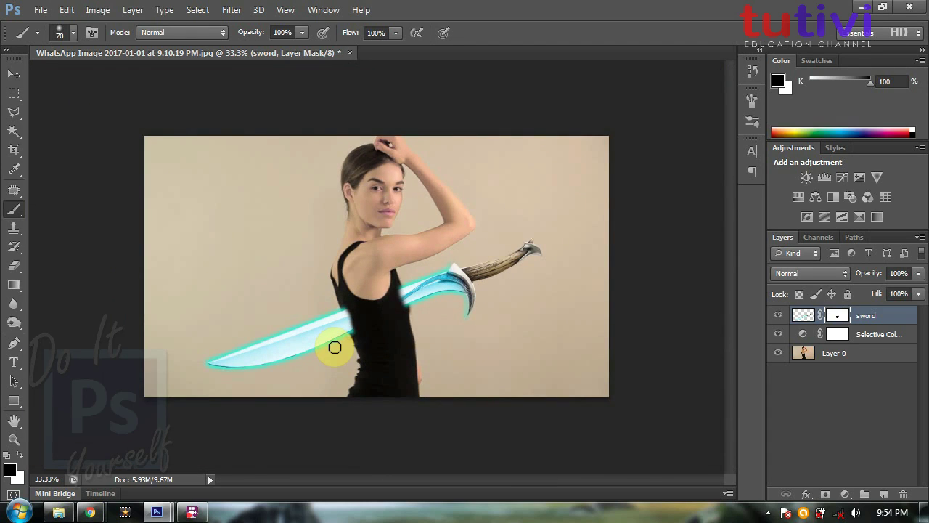
key(ctrl+plus)
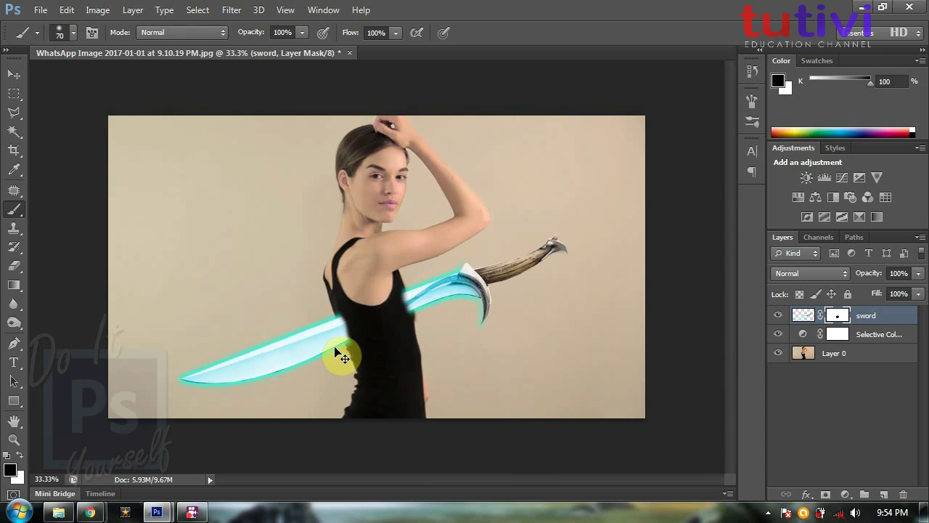
key(ctrl+plus)
key(ctrl+plus)
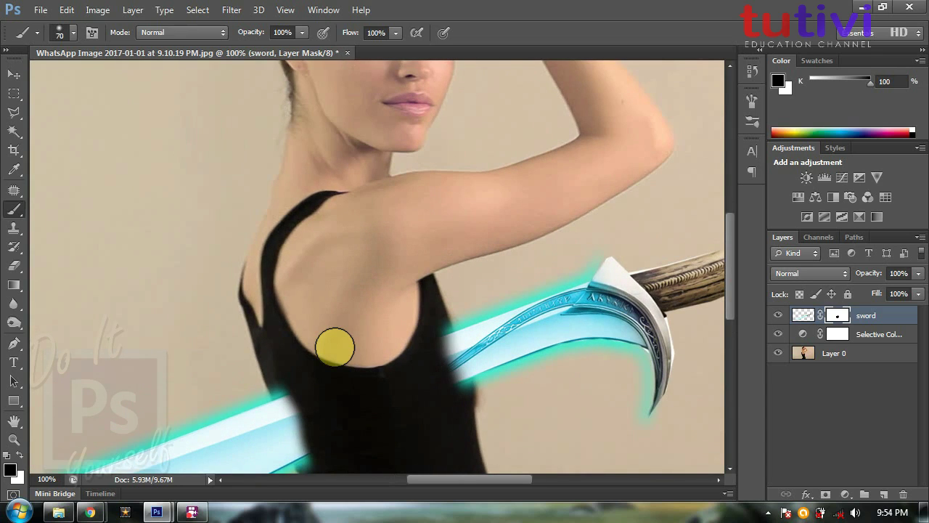
key(bracketleft)
key(bracketleft)
key(bracketleft)
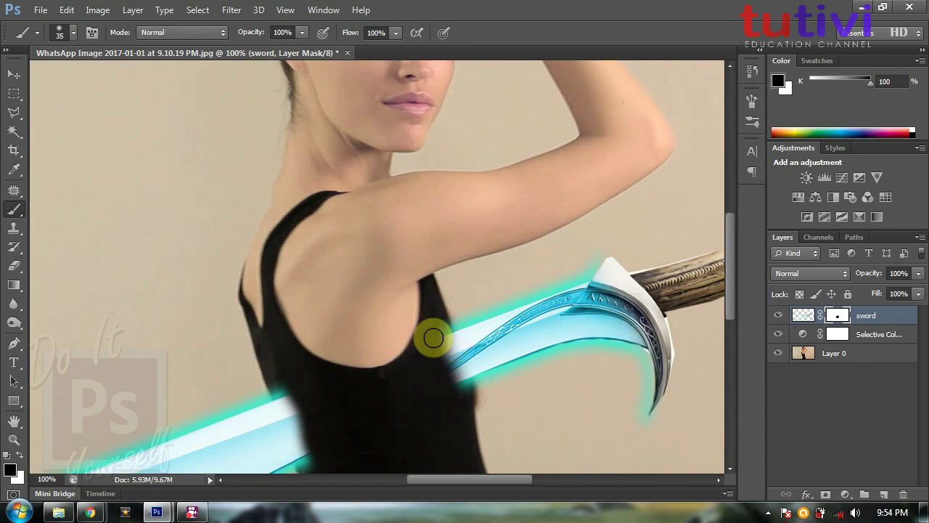
drag(438, 360, 431, 409)
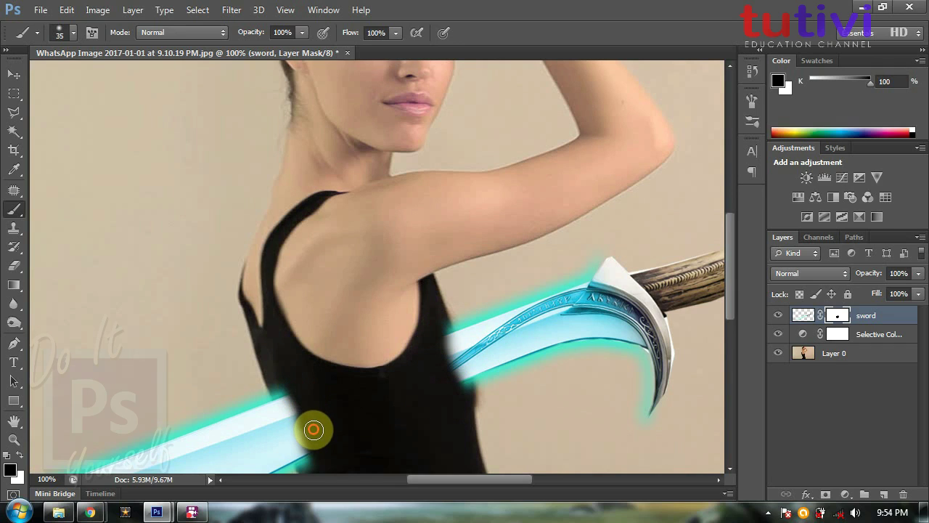
scroll(308, 341, down, 5)
drag(310, 359, 295, 296)
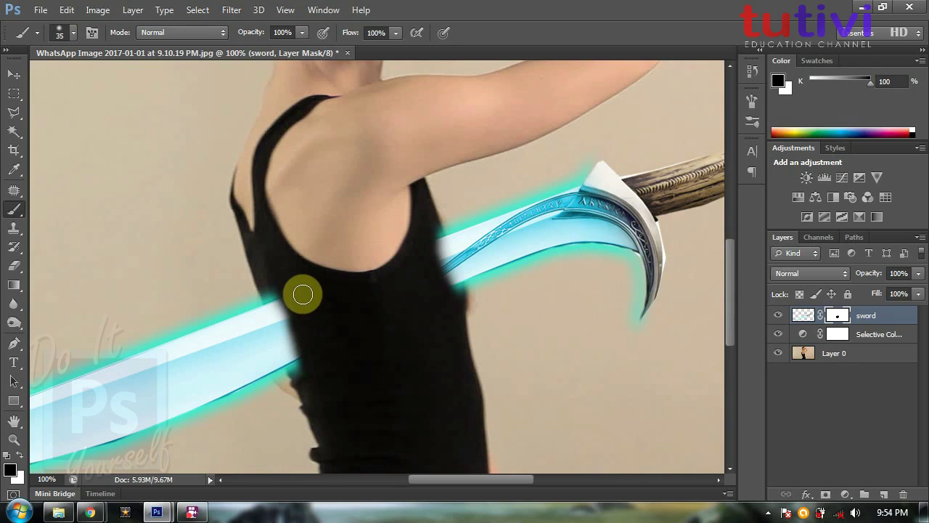
click(311, 326)
click(411, 256)
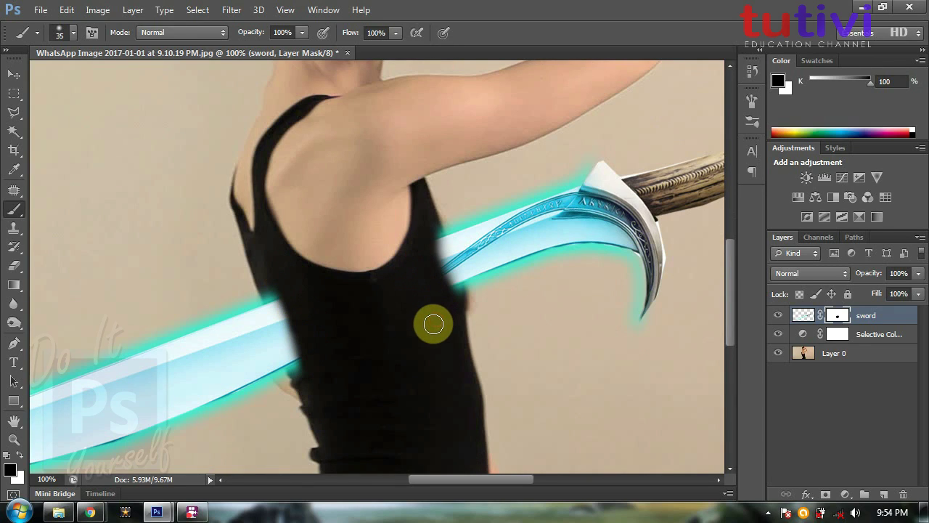
- Zoom out and toggle the sword layer's visibility to compare before and after
key(ctrl+minus)
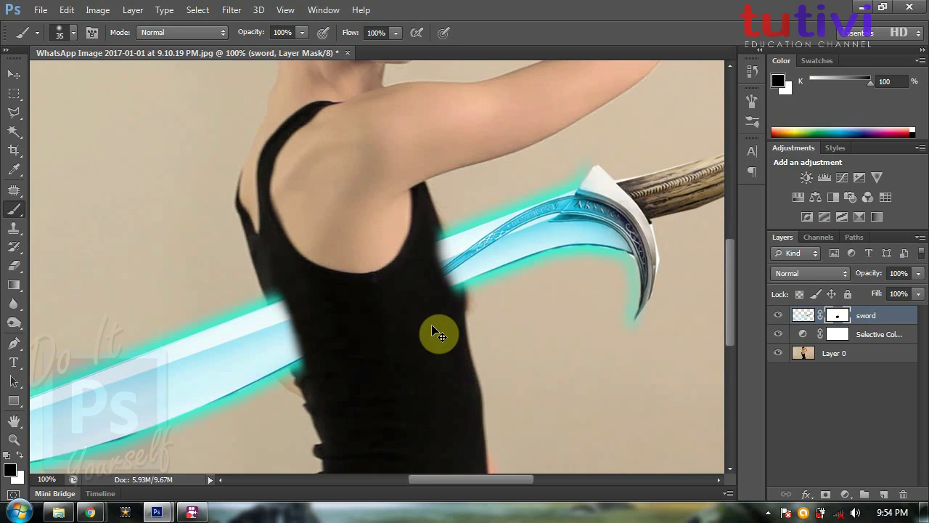
key(ctrl+minus)
key(ctrl+minus)
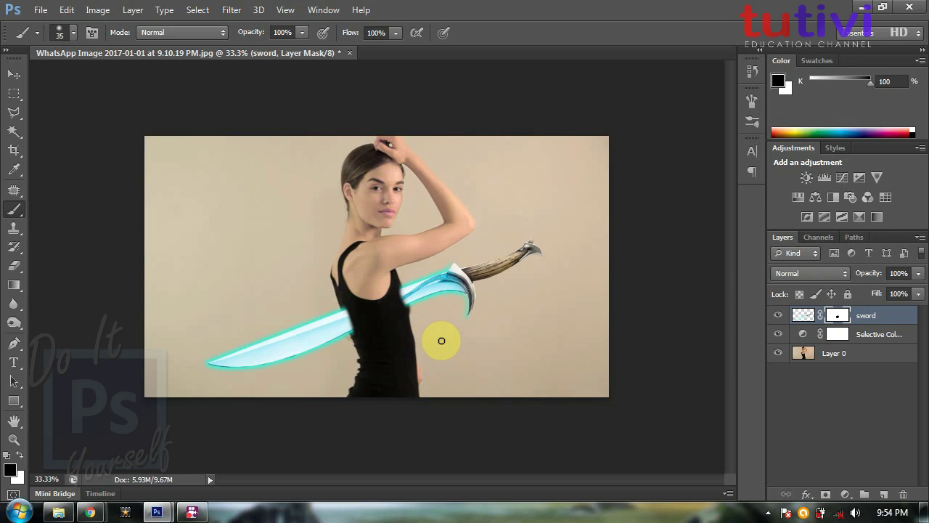
click(777, 316)
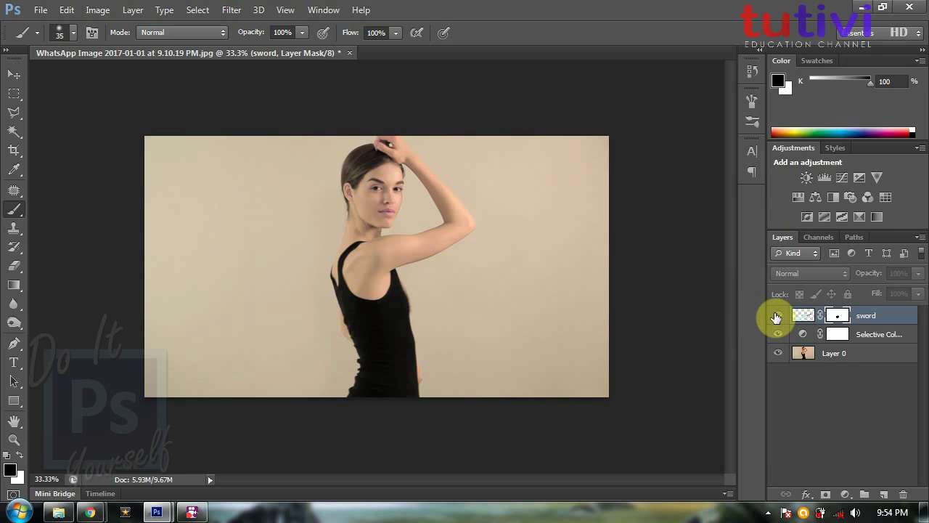
click(777, 315)
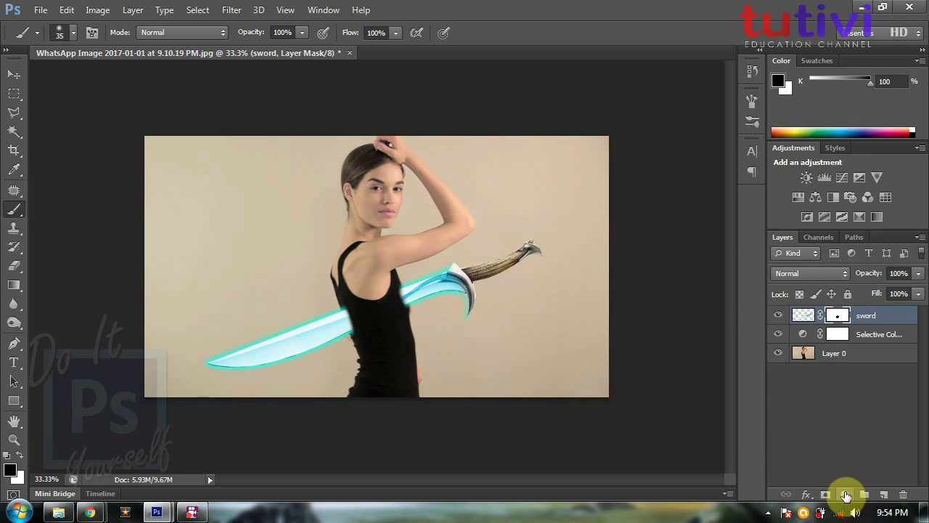
- Add a Photo Filter adjustment layer using Cooling Filter (80) at about 36% density
click(846, 495)
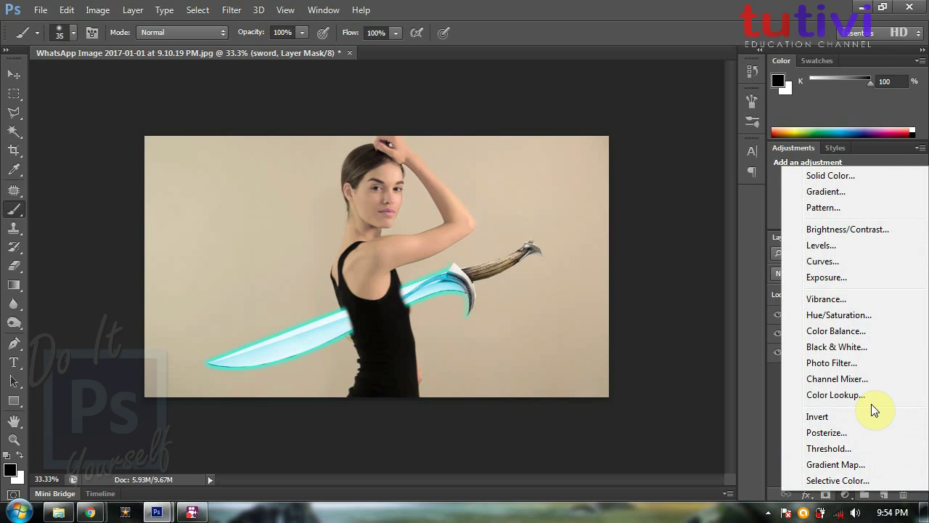
click(875, 365)
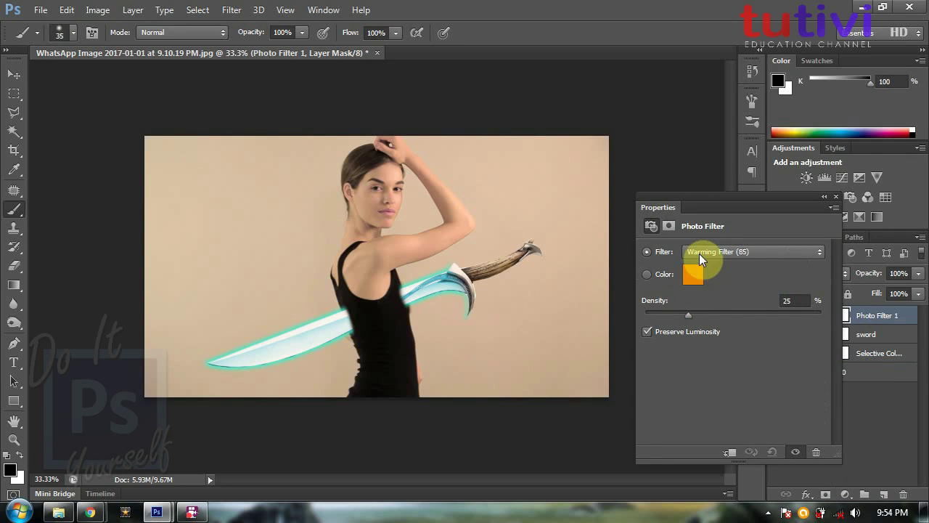
click(699, 252)
click(739, 305)
drag(689, 314, 711, 320)
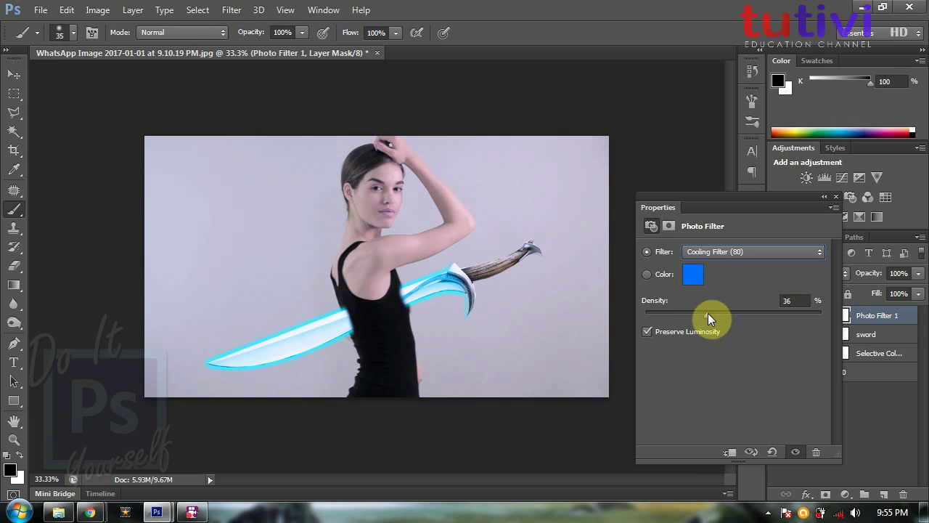
click(836, 196)
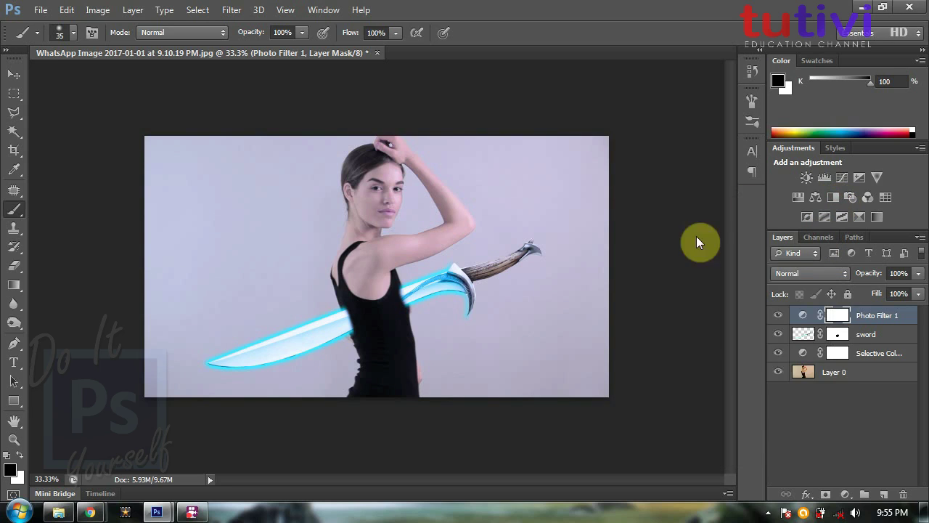
click(845, 494)
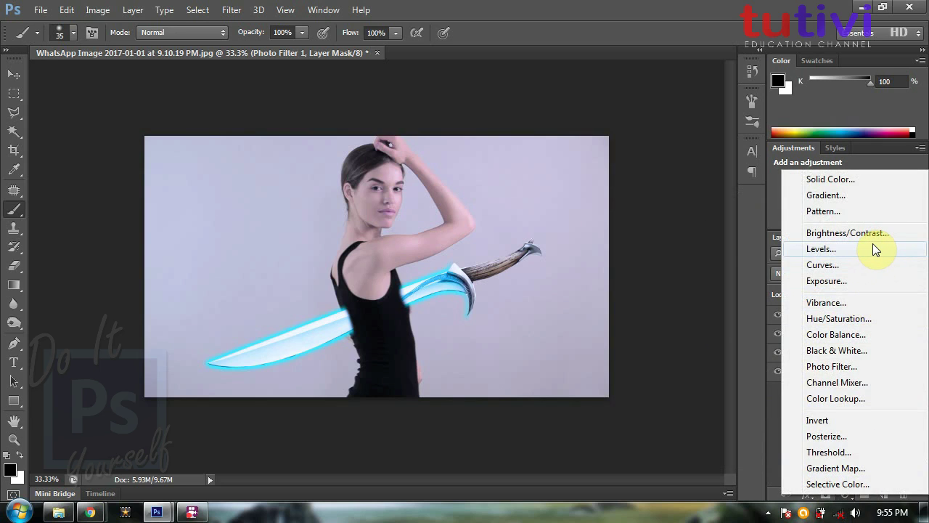
- Add a Curves adjustment layer with the lower point pulled down and upper point raised into an S-curve
click(869, 266)
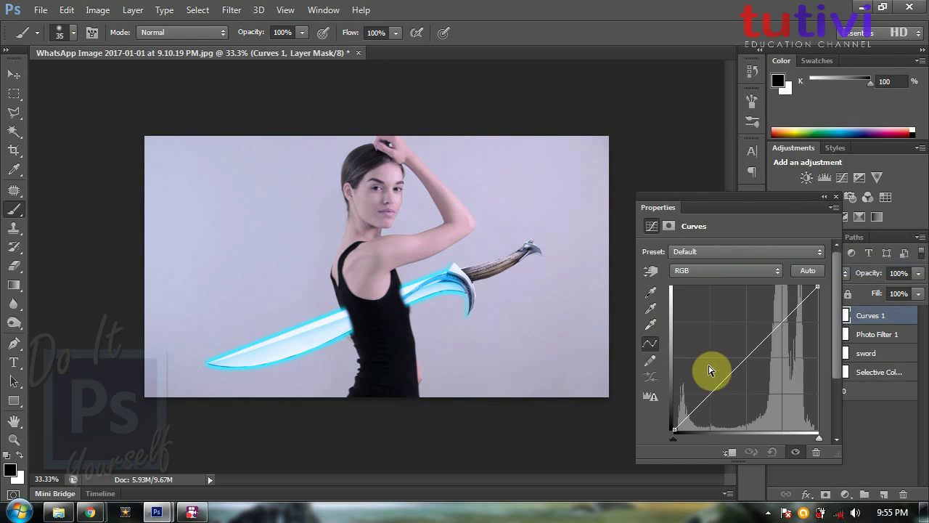
mouse_move(715, 386)
mouse_down()
mouse_move(726, 392)
mouse_move(772, 328)
mouse_up()
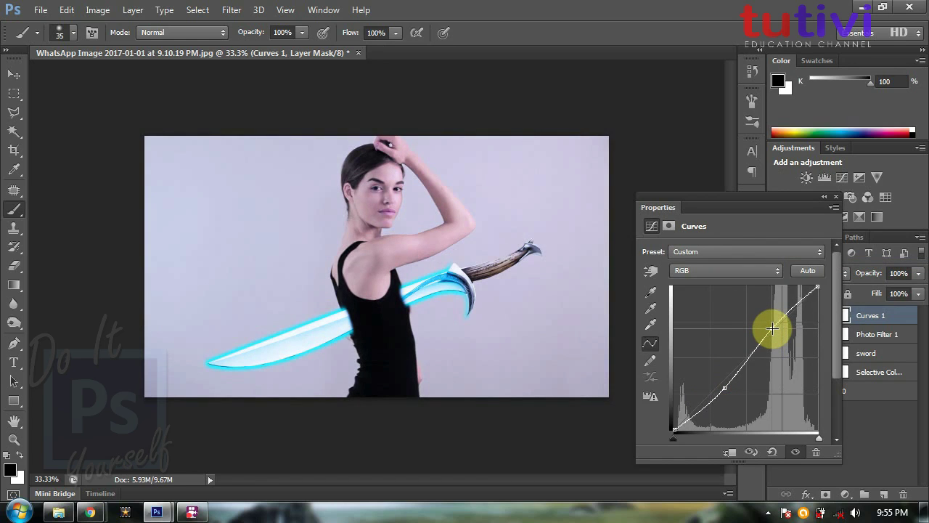
click(726, 388)
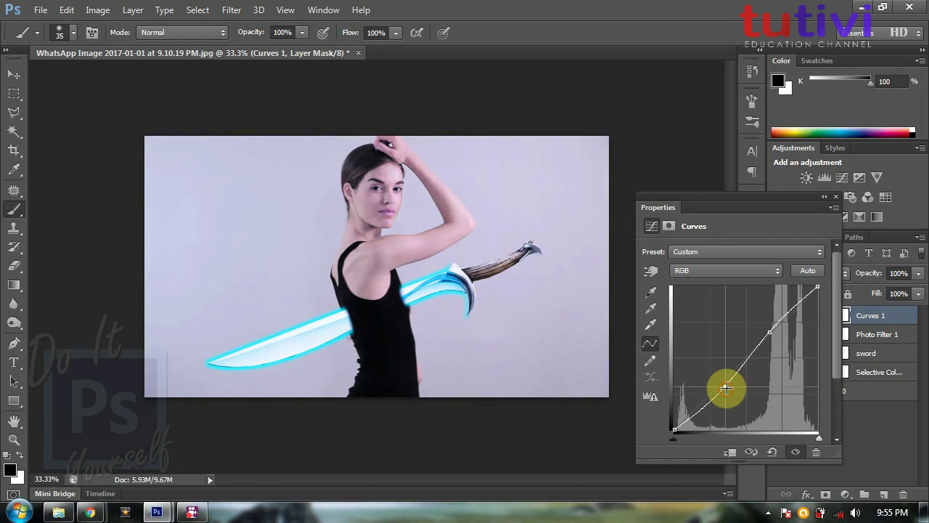
drag(770, 332, 771, 334)
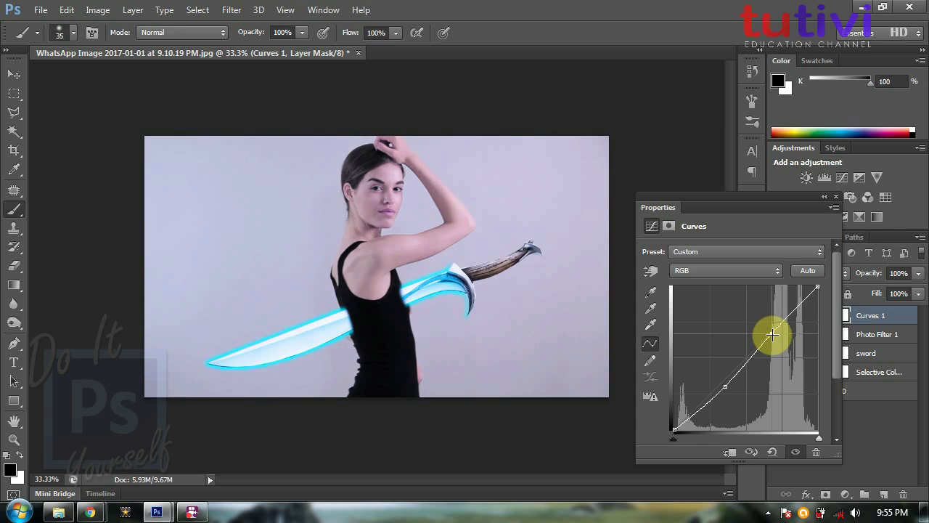
click(836, 198)
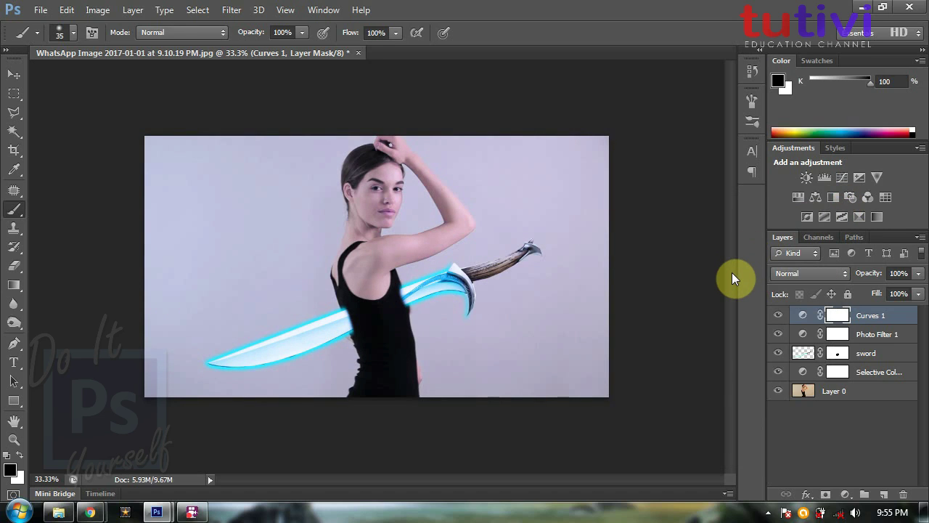
- Zoom in and back out to inspect the colour-graded sword composite
key(ctrl+plus)
key(ctrl+minus)
key(ctrl+plus)
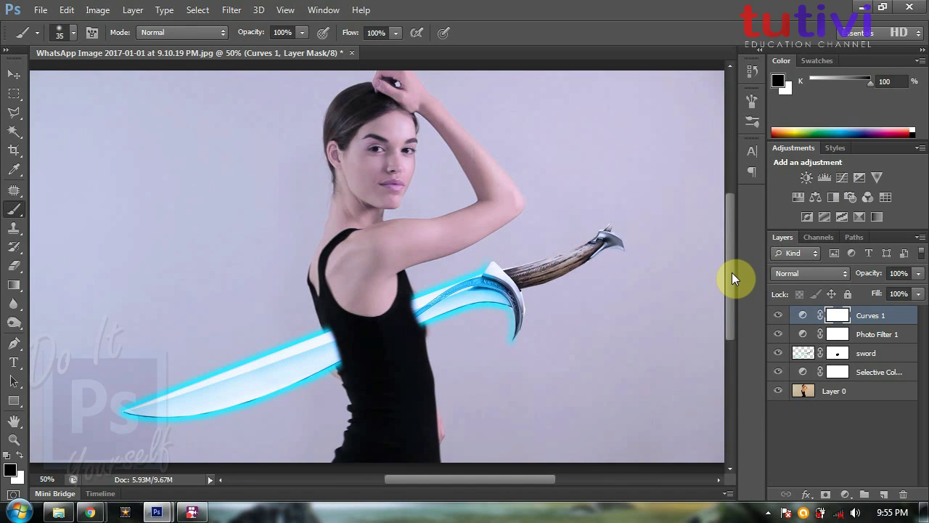
key(ctrl+minus)
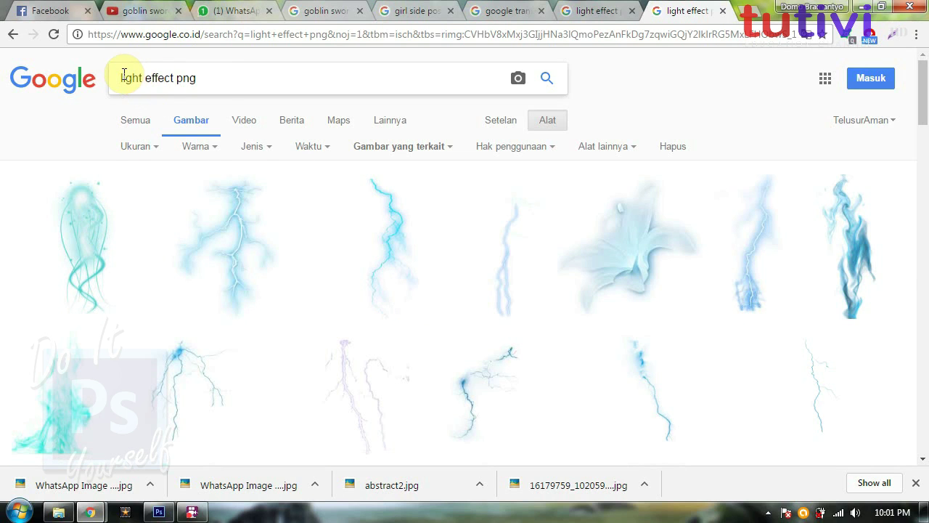
- Browse the light effect png results, preview a blue lightning image, and return to Photoshop
scroll(715, 215, down, 2)
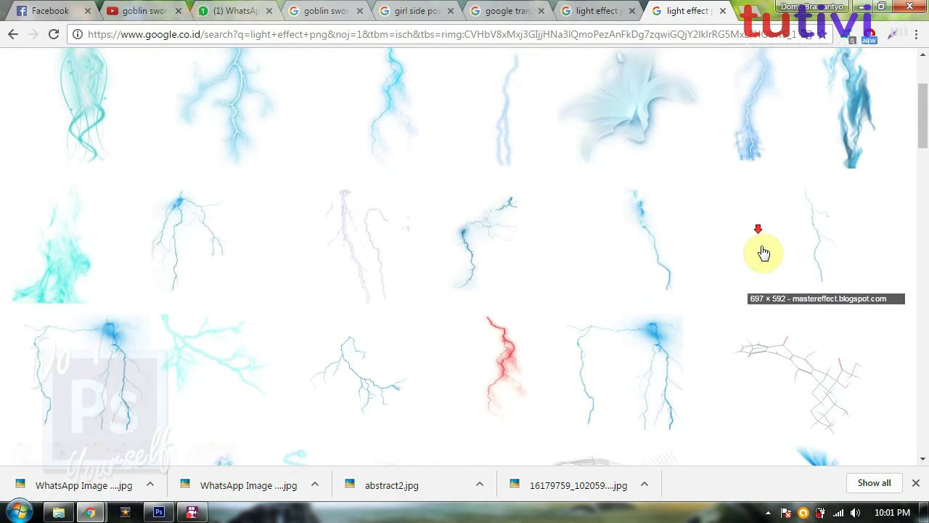
scroll(761, 253, down, 2)
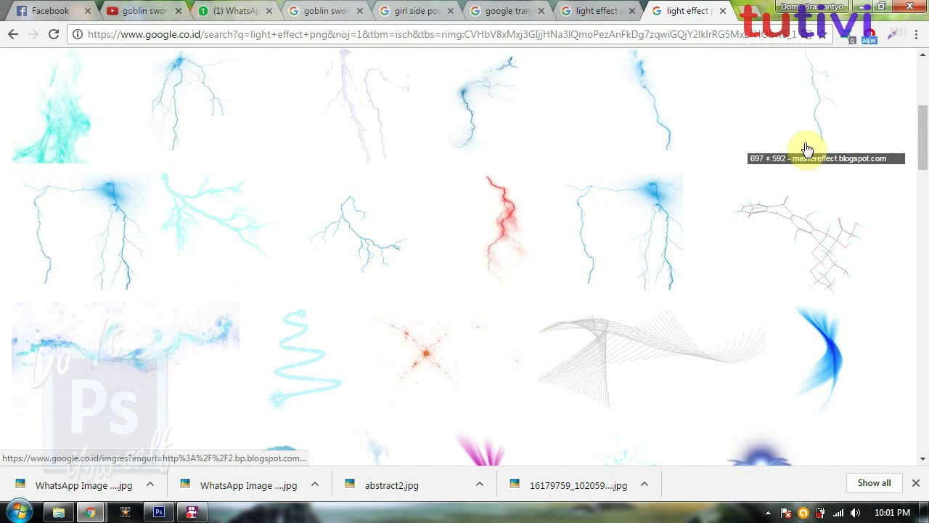
scroll(806, 174, up, 2)
click(745, 133)
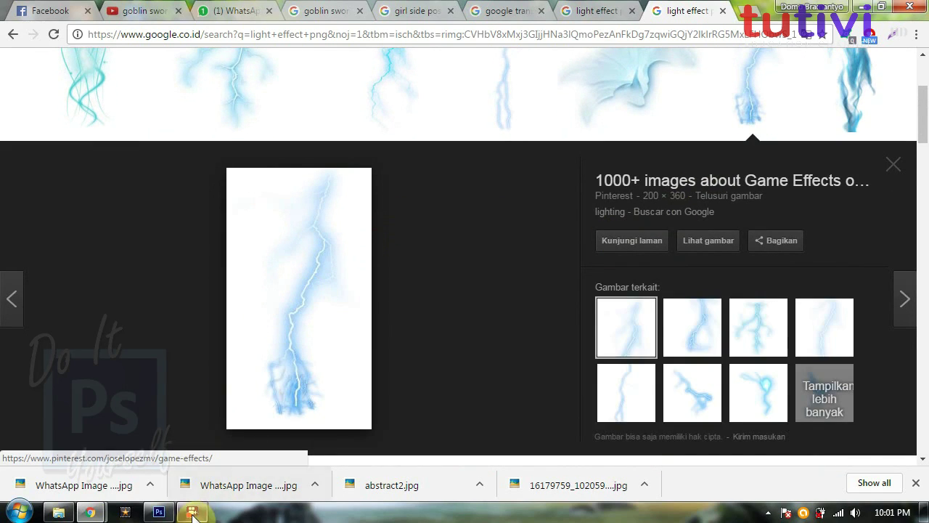
click(158, 511)
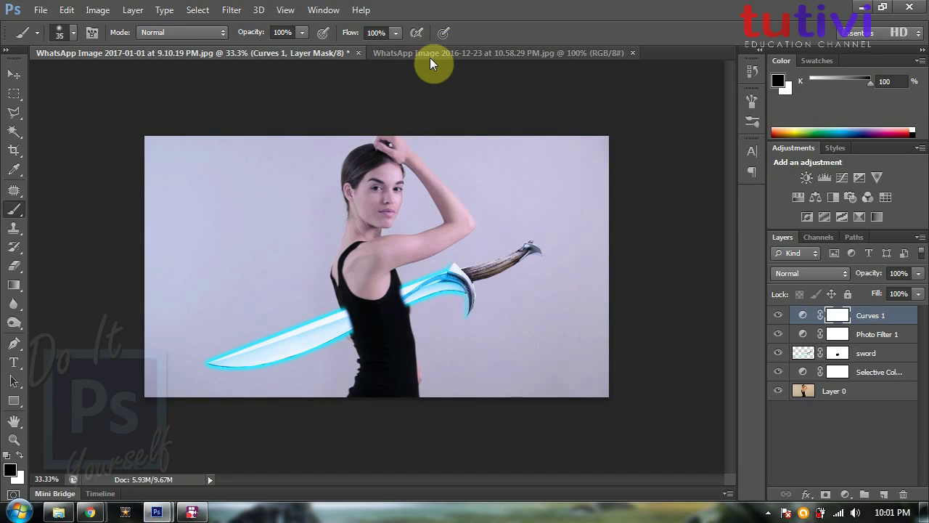
- In the lightning document, convert the Background into an editable Layer 0
click(435, 55)
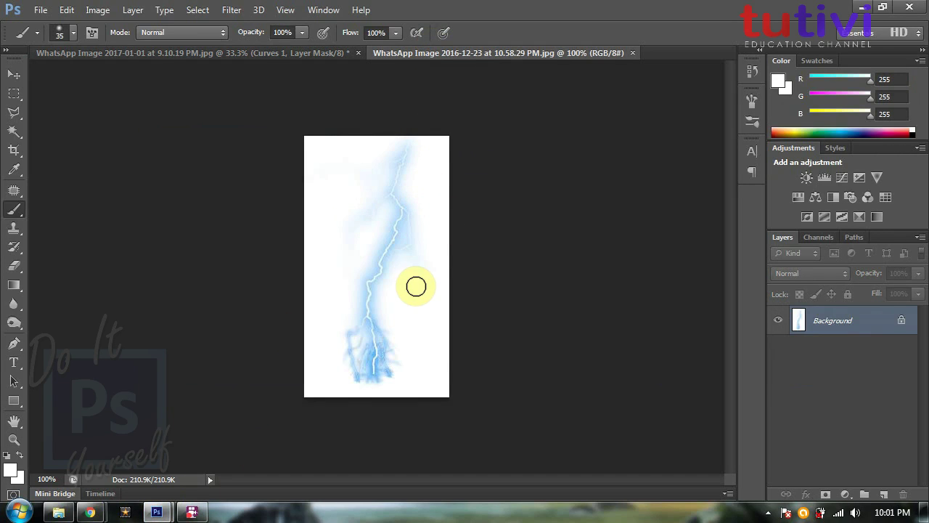
double_click(852, 331)
click(623, 170)
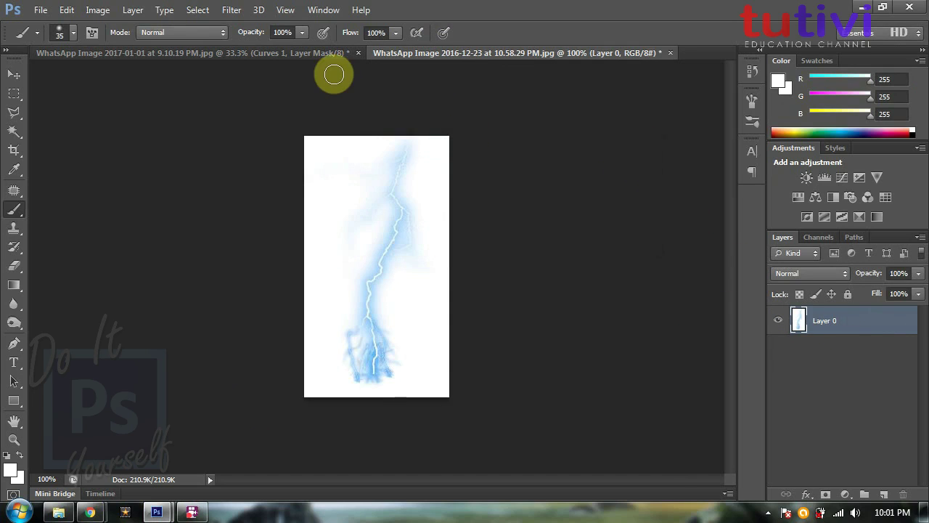
- Rotate the lightning image 90° counter-clockwise and float its window over the sword composite
click(98, 10)
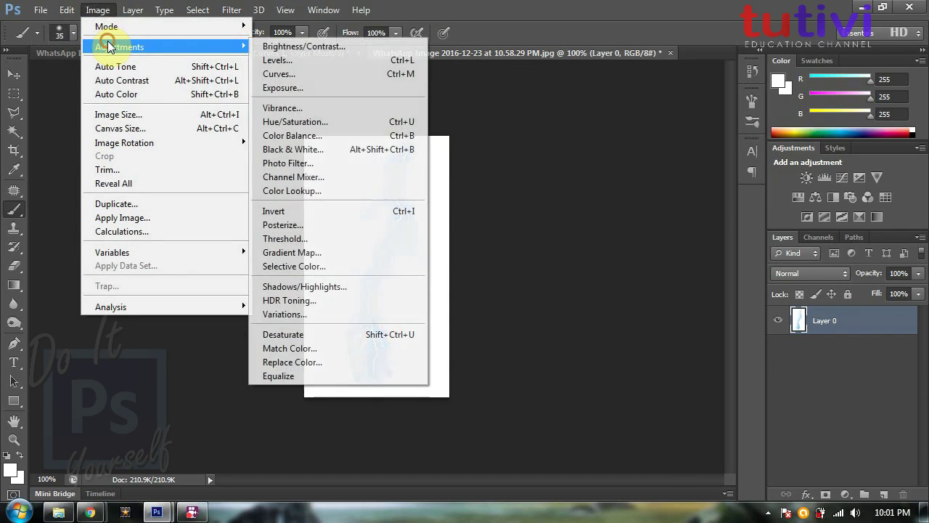
mouse_move(124, 142)
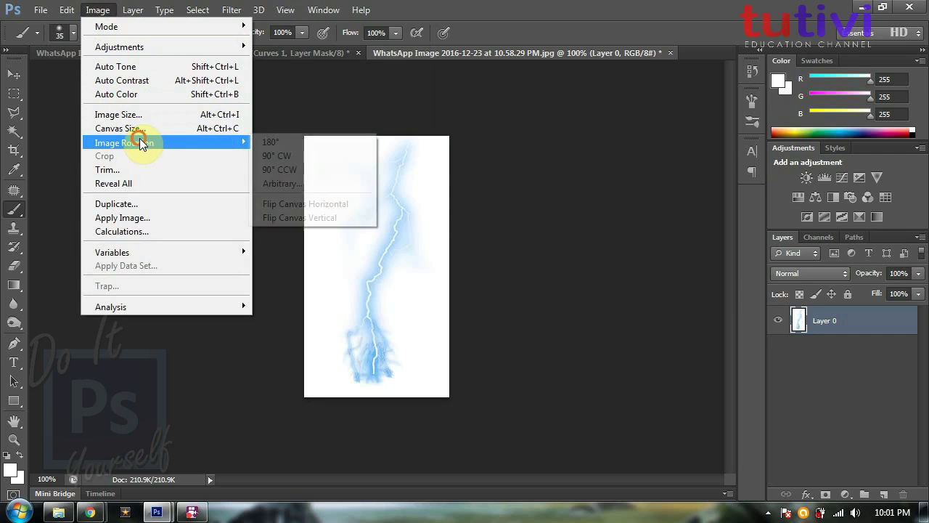
click(283, 170)
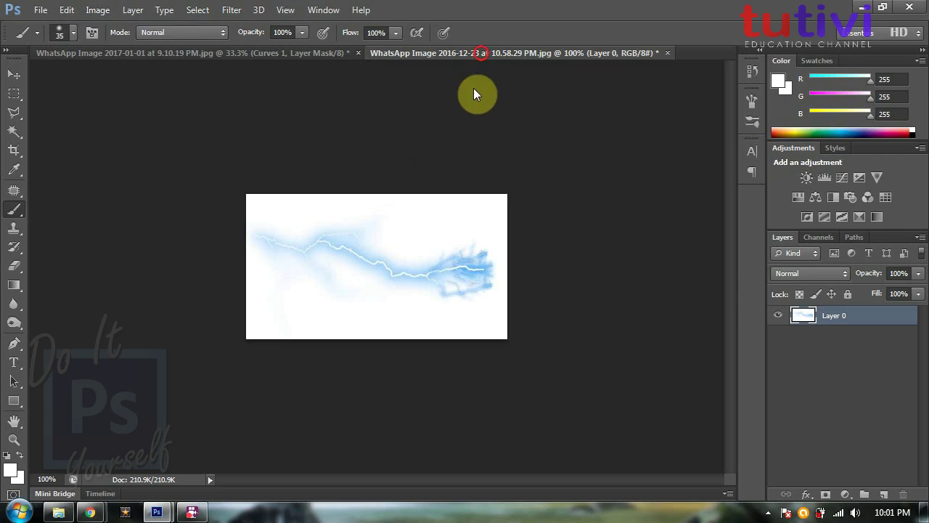
drag(479, 54, 474, 102)
click(13, 74)
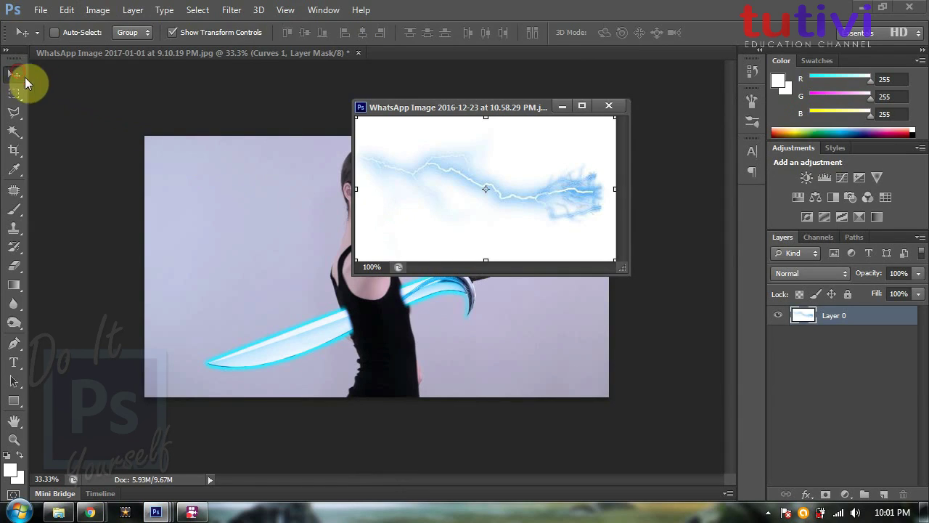
- Drag the lightning into the sword composite as a new layer and enlarge it
drag(494, 183, 312, 256)
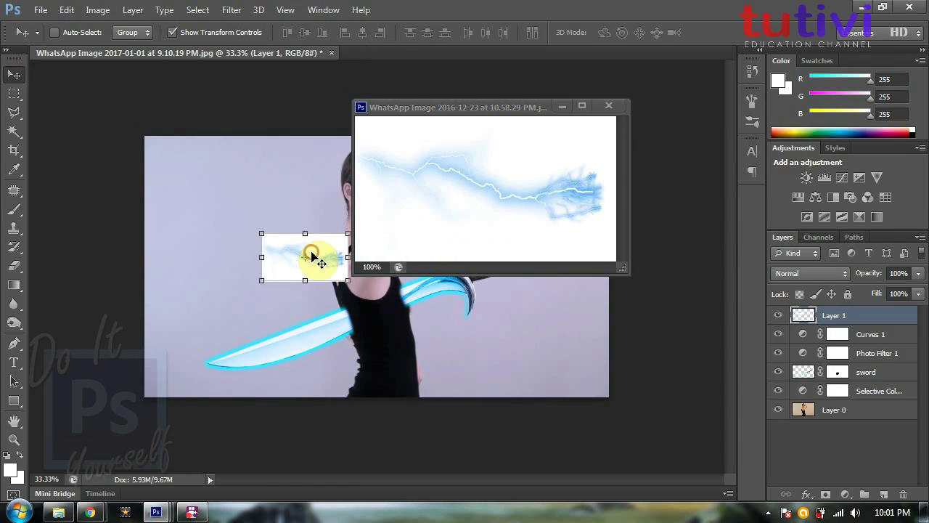
click(562, 106)
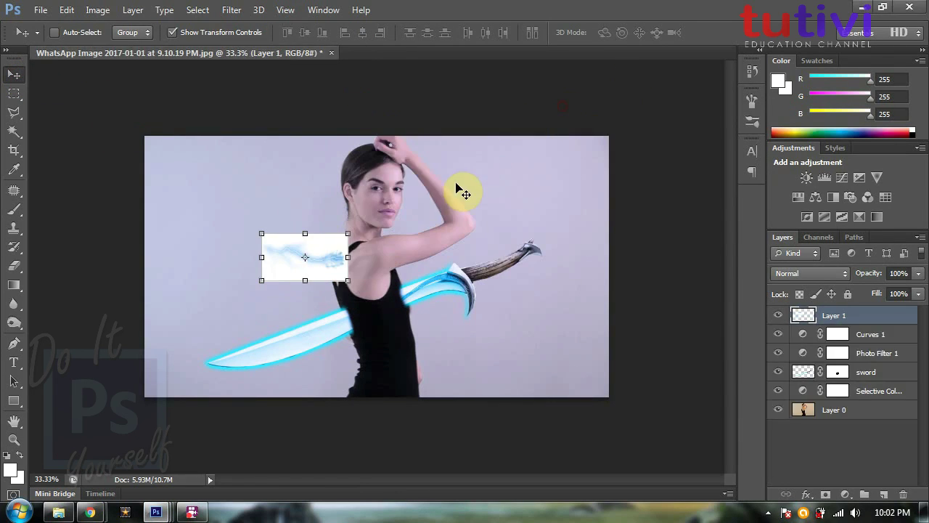
drag(348, 234, 406, 194)
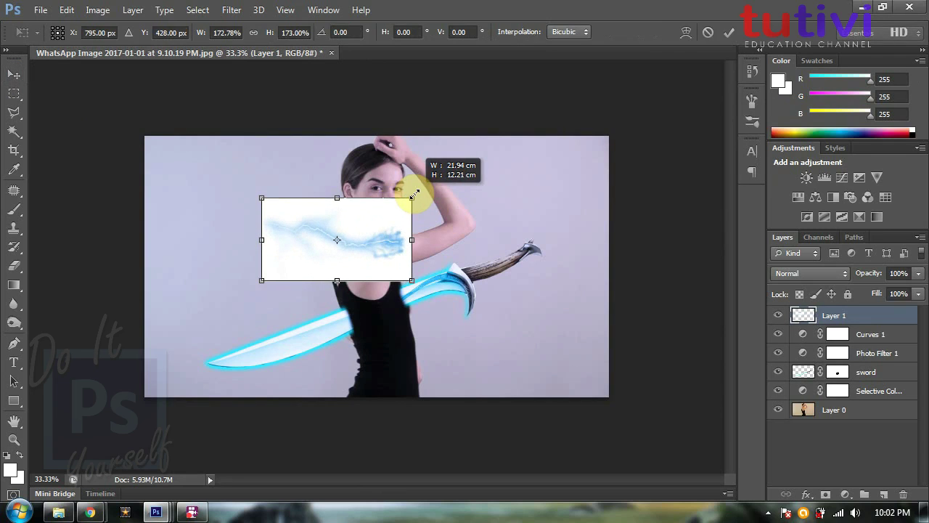
double_click(324, 205)
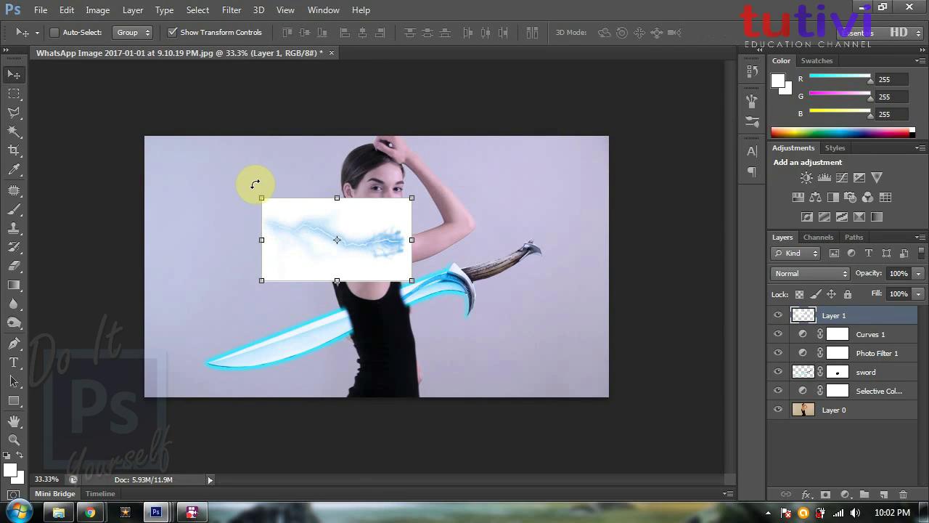
- Rotate the lightning about -27° and move it down-left onto the front blade
key(ctrl+t)
drag(254, 183, 238, 227)
double_click(336, 214)
drag(336, 213, 307, 315)
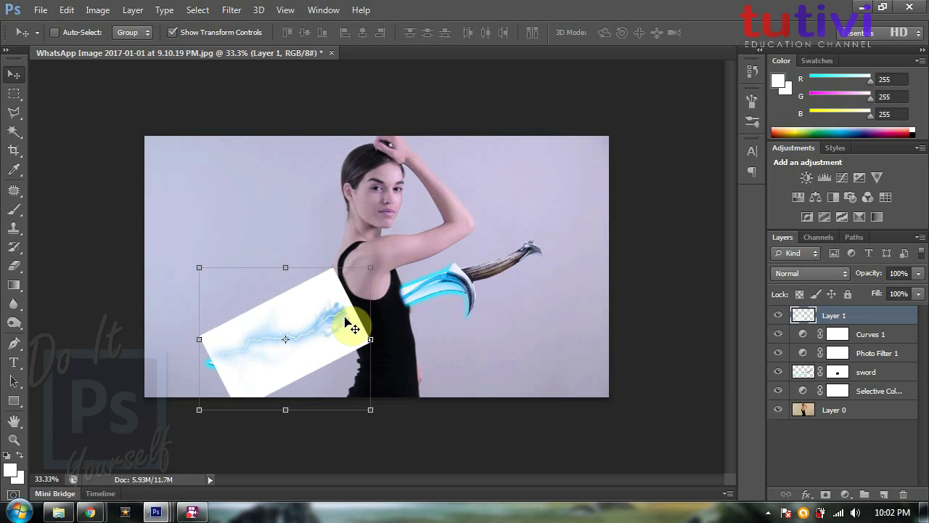
click(806, 273)
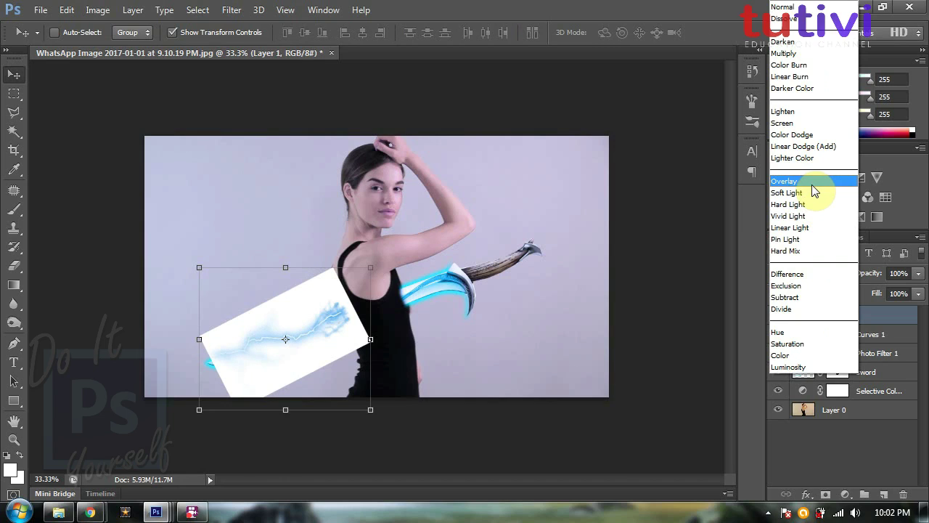
- Set the lightning layer to Multiply, then scale it about 122% and reposition it along the front blade
click(811, 57)
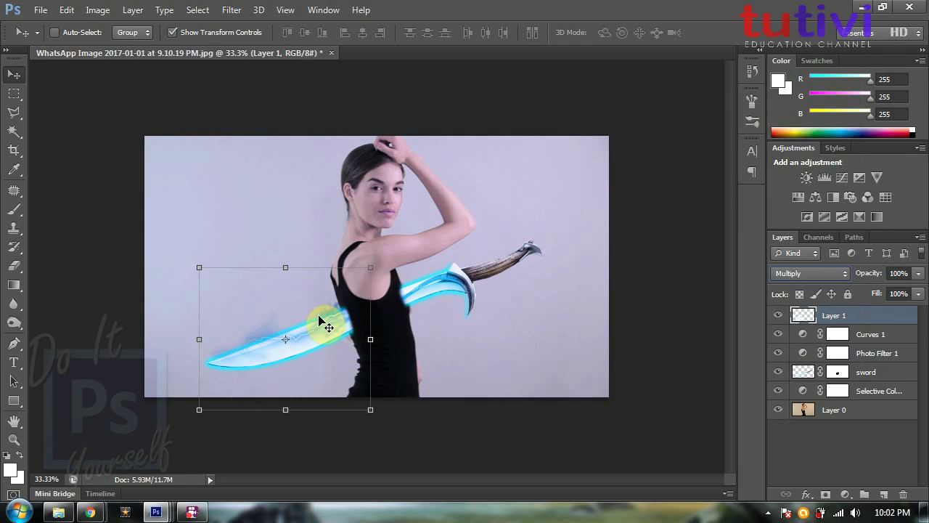
drag(322, 317, 323, 334)
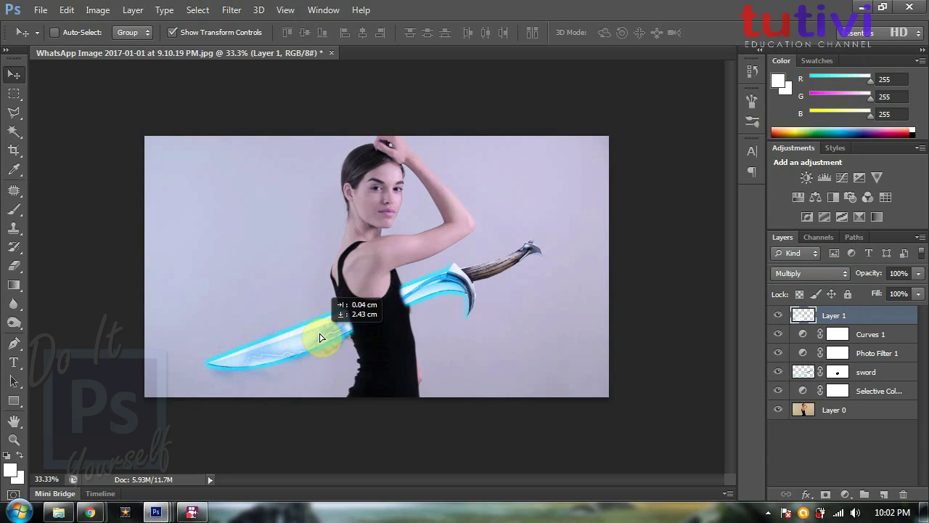
mouse_move(374, 283)
mouse_down()
mouse_move(414, 253)
mouse_move(387, 270)
mouse_up()
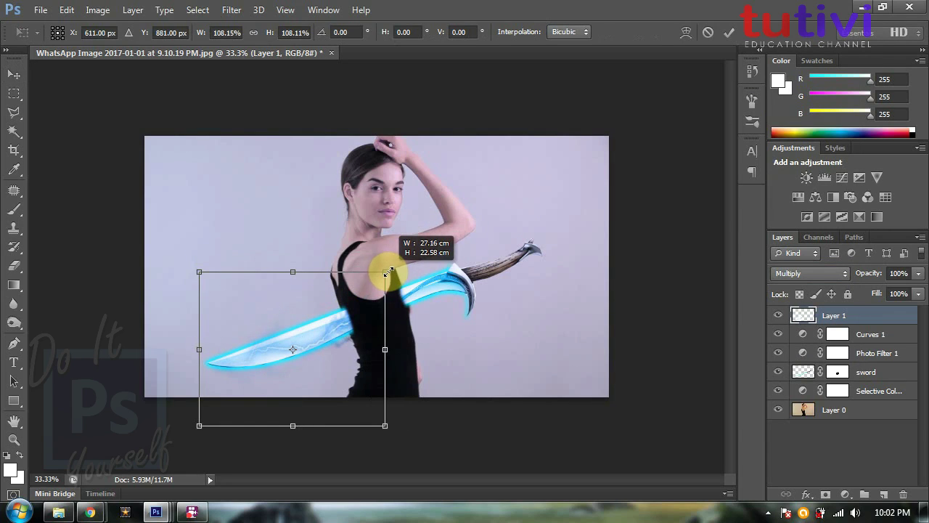
drag(201, 274, 178, 253)
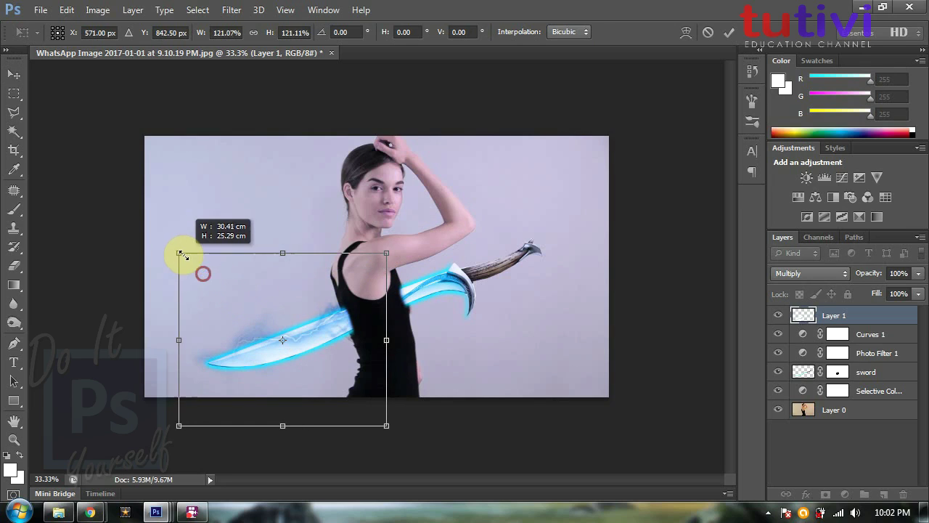
click(287, 335)
drag(301, 333, 295, 346)
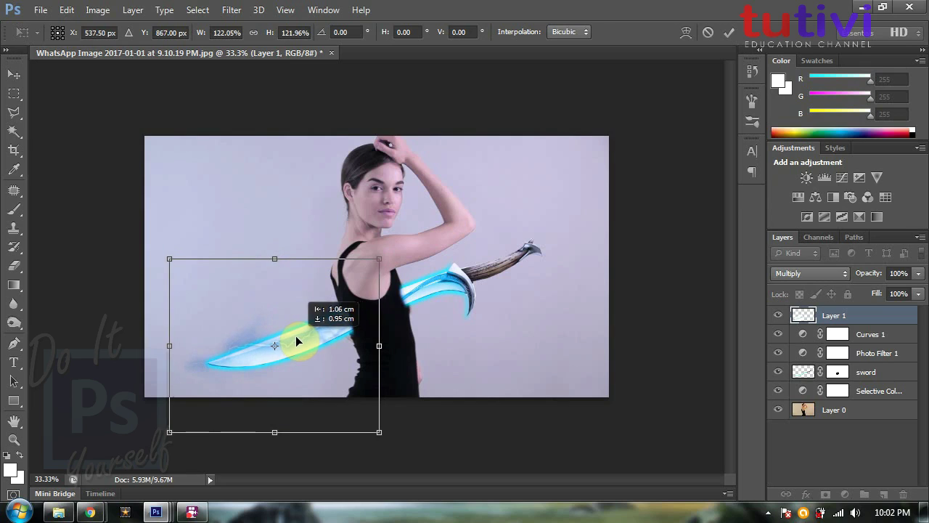
key(Return)
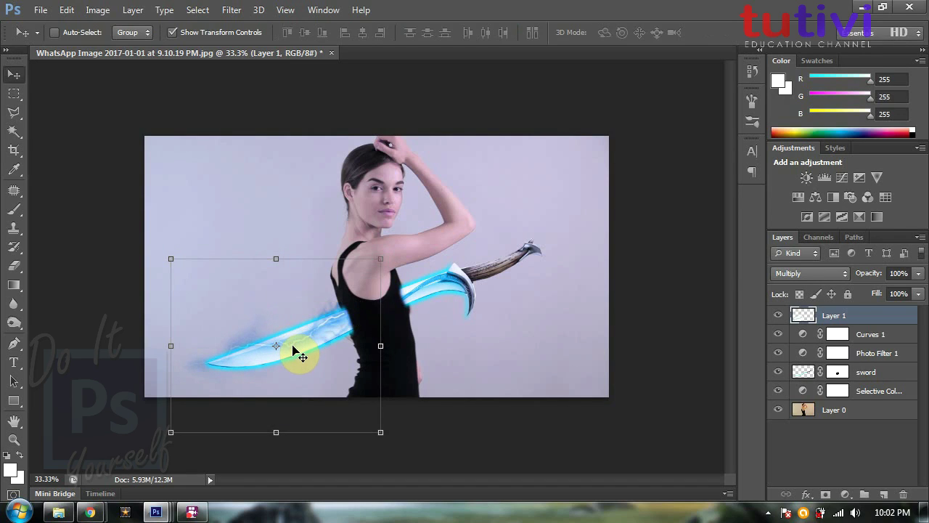
- Duplicate the lightning layer, move the copy onto the rear blade, and narrow it to 82% width
key(ctrl+j)
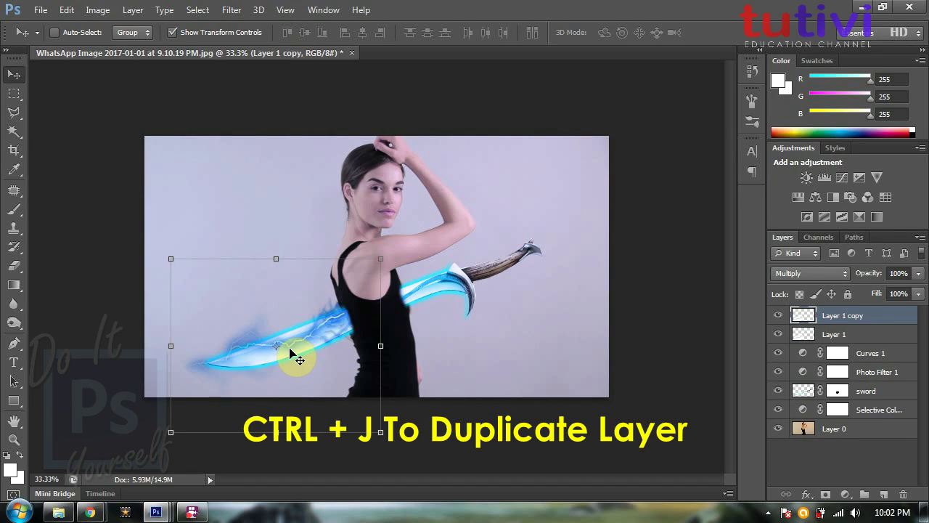
mouse_move(310, 330)
mouse_down()
mouse_move(481, 289)
mouse_move(436, 293)
mouse_up()
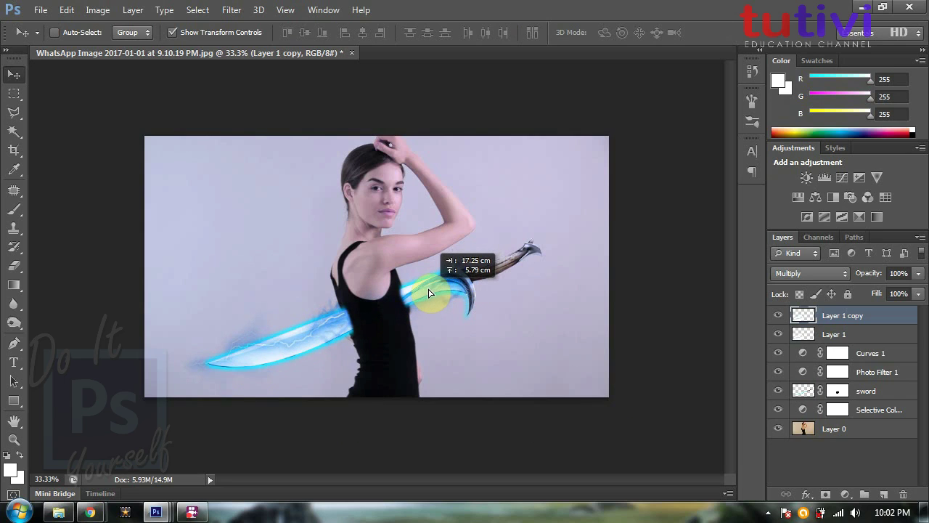
drag(436, 293, 440, 294)
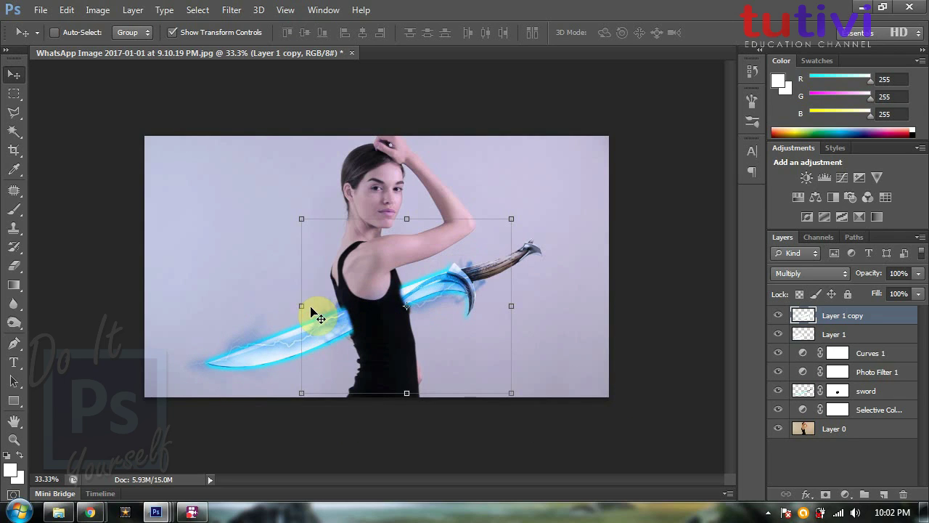
drag(304, 305, 339, 305)
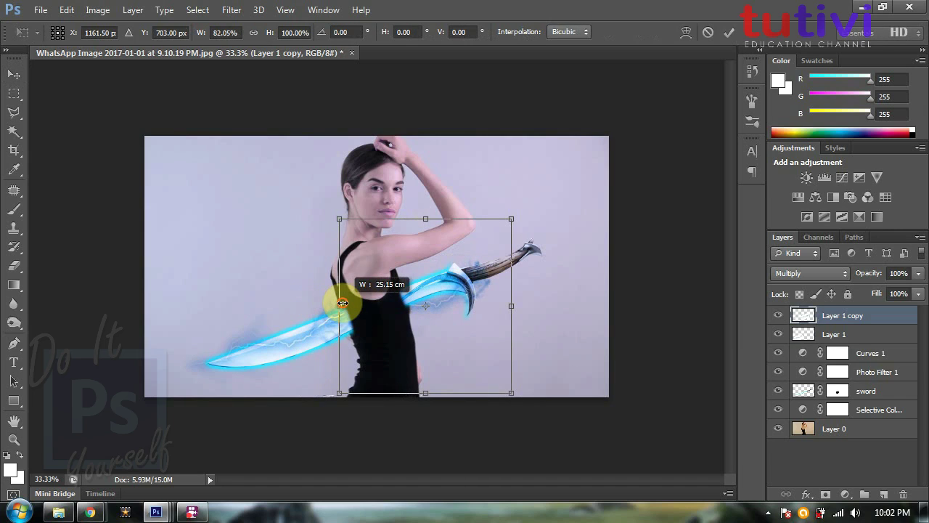
key(Return)
drag(444, 304, 457, 302)
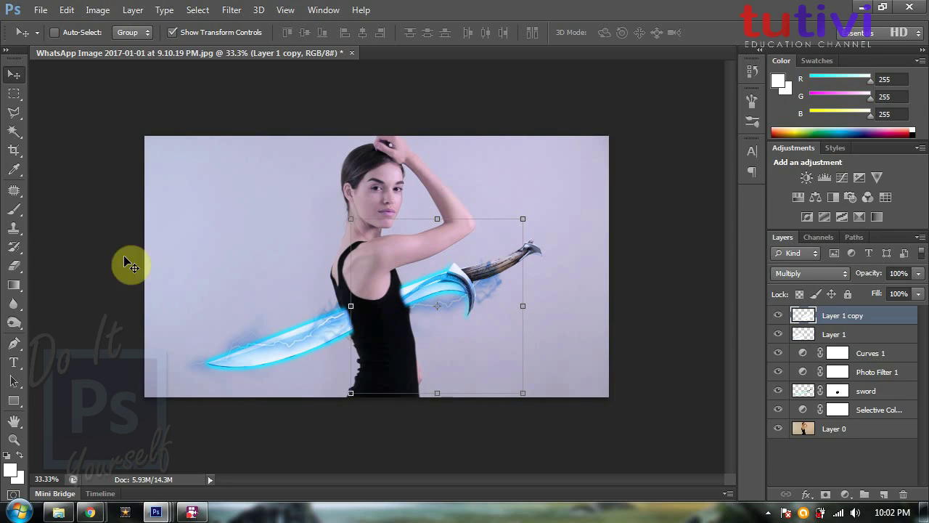
- With a 150 px brush, paint out stray glow where the blade meets the torso
click(15, 210)
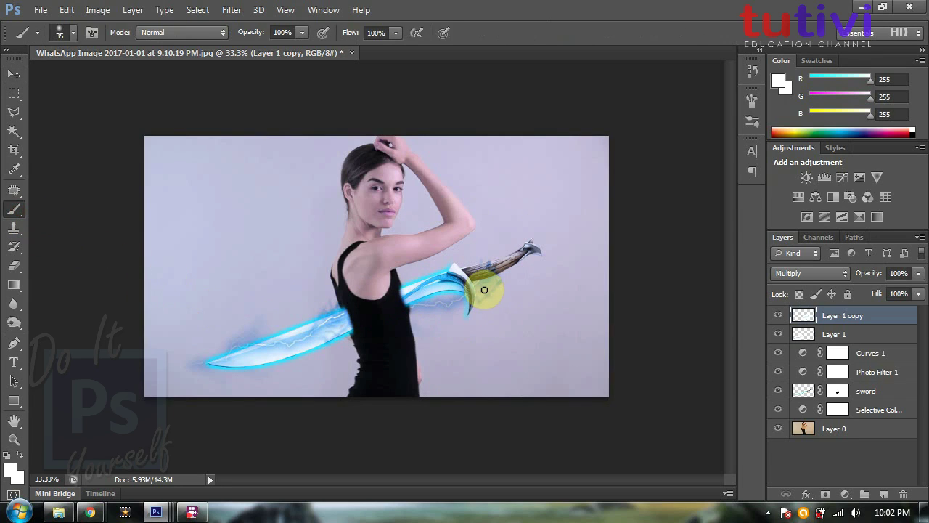
key(bracketright)
click(472, 338)
drag(411, 329, 400, 373)
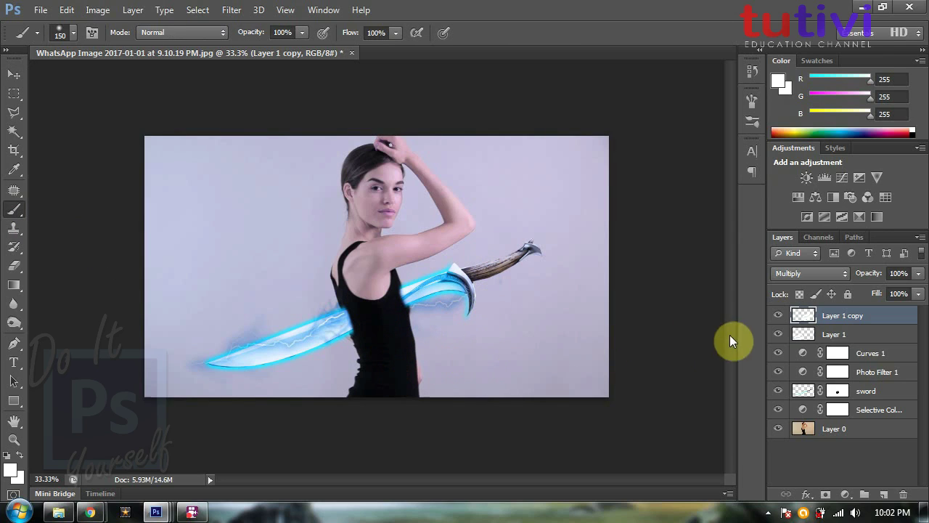
shift+click(827, 335)
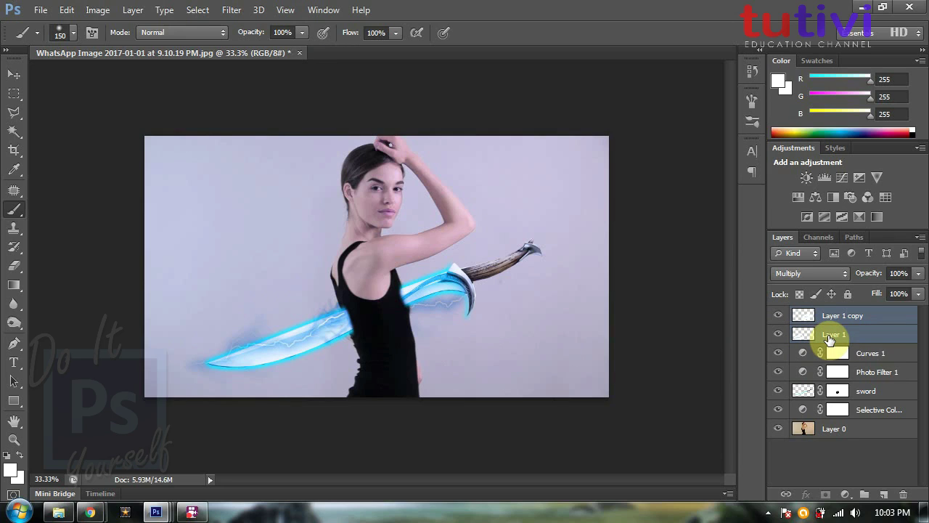
- Duplicate both lightning layers into Layer 1 copy 2 and copy 3 at 71% opacity
key(ctrl+j)
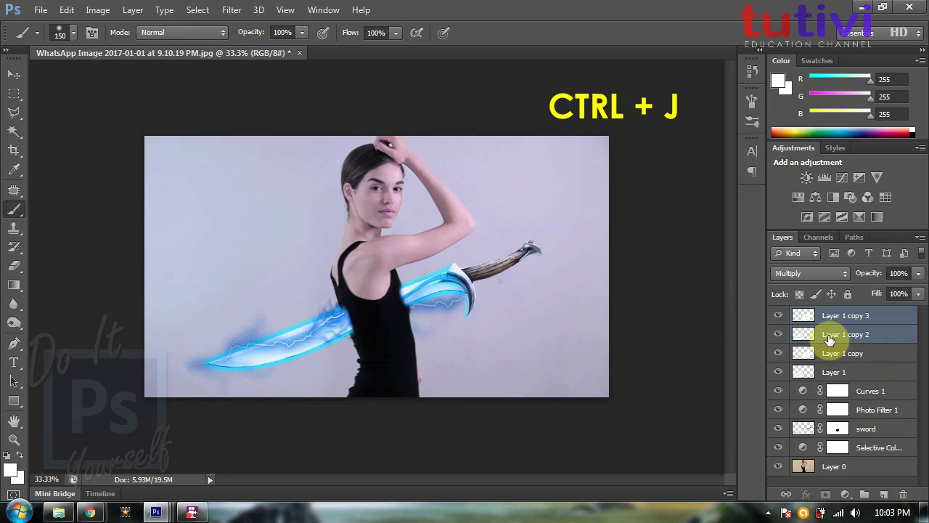
drag(866, 273, 847, 273)
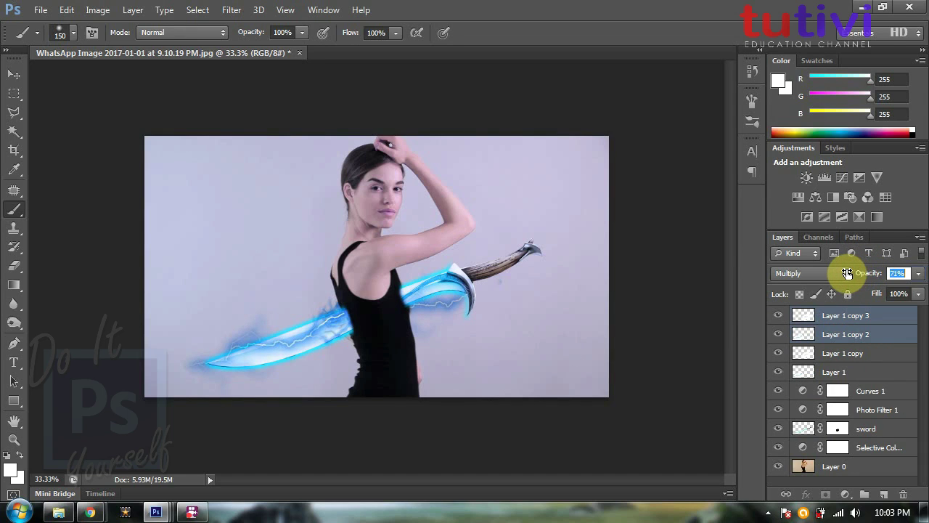
key(ctrl+plus)
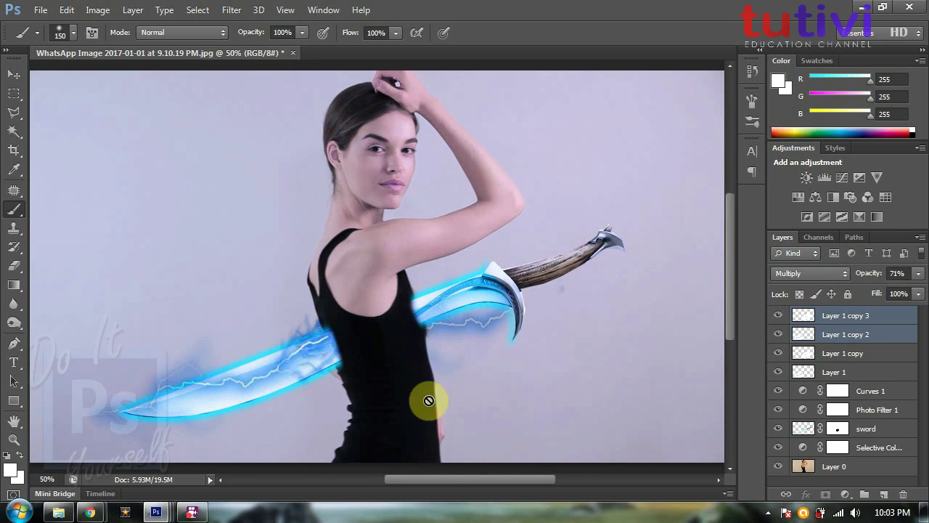
click(504, 377)
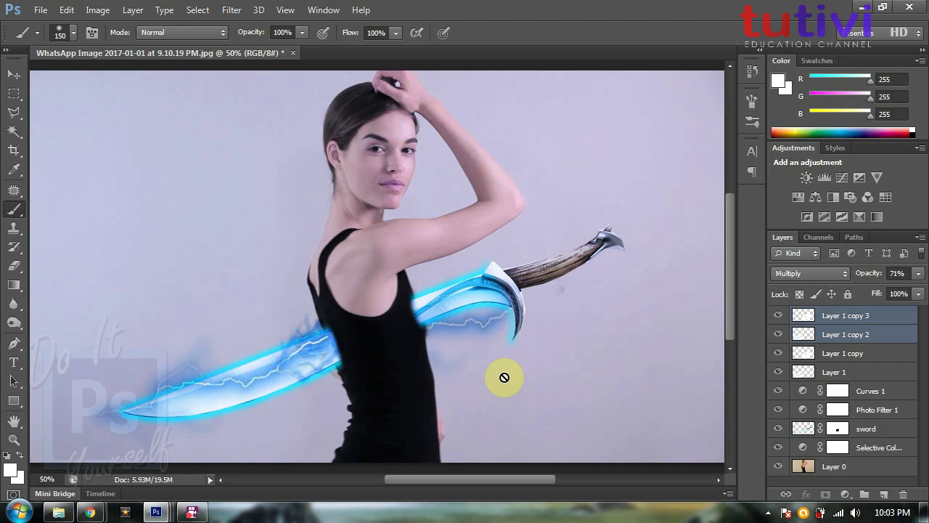
key(ctrl+minus)
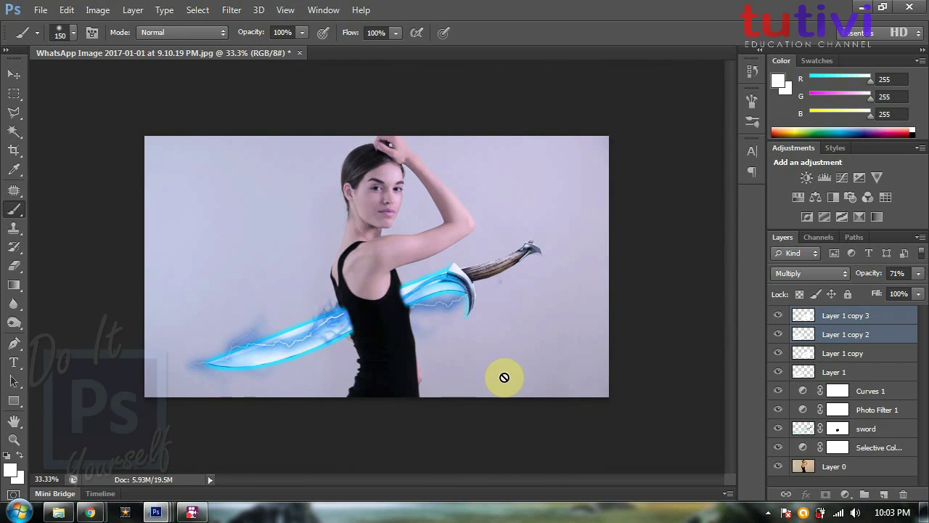